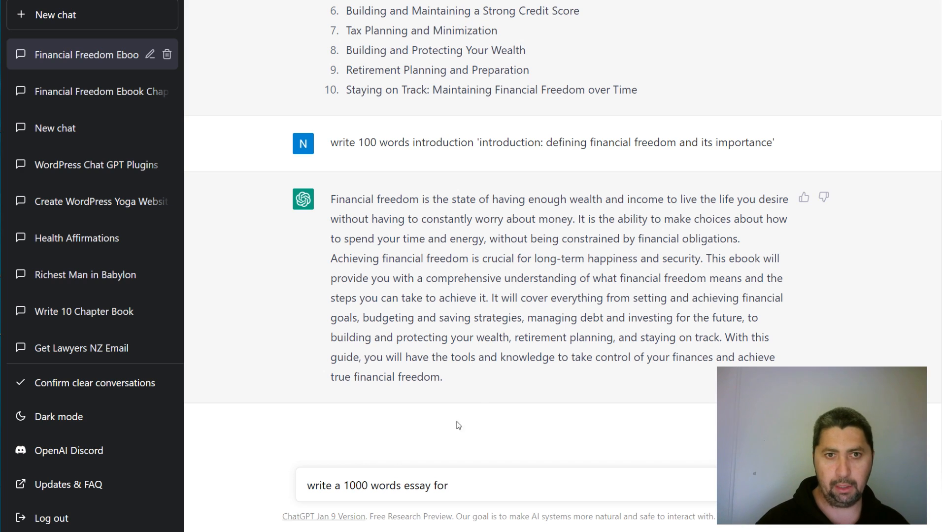
# Step: Ask for "write a 1000 words essay for 'introduction: defining financial freedom and its importance'", reusing the quoted title from the previous prompt
pyautogui.moveTo(774, 142); pyautogui.dragTo(481, 148)
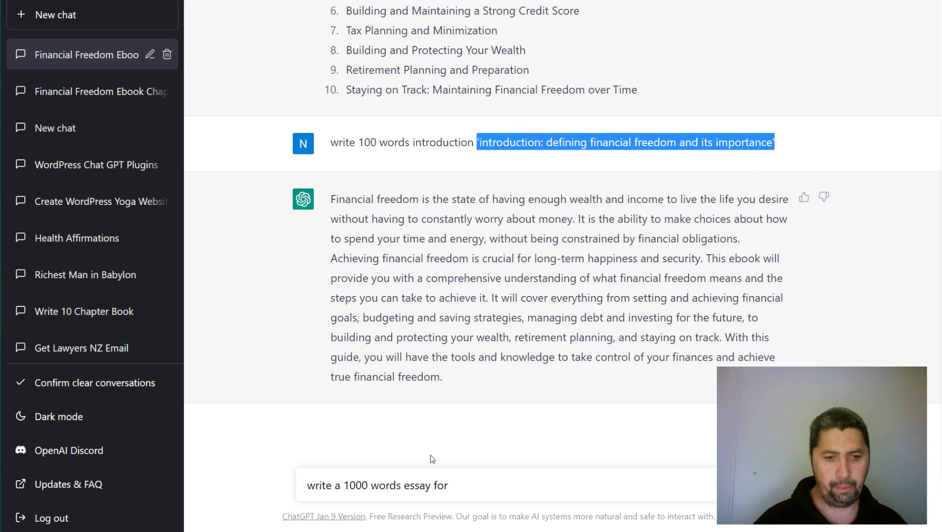
pyautogui.click(468, 484)
pyautogui.write("'introduction: defining financial freedom and its importance'")
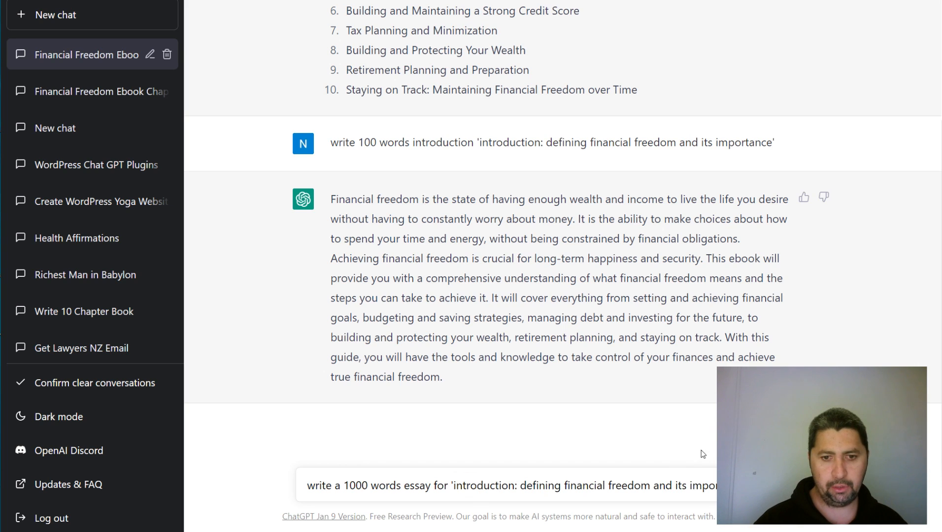
pyautogui.press('Return')
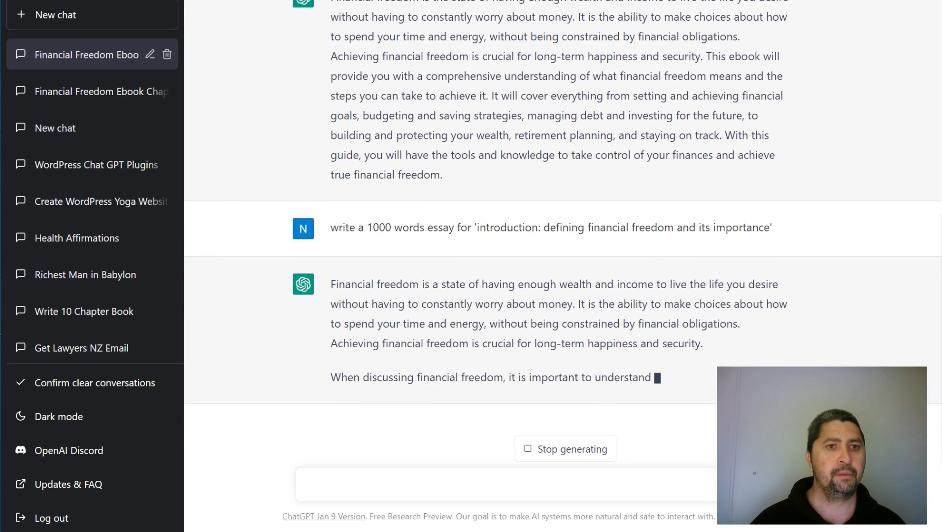
# Step: Switch to the Google Docs ebook document and add the line "Table of contents" above the list of chapter titles
pyautogui.click(217, 0)
pyautogui.scroll(2, 439, 305)
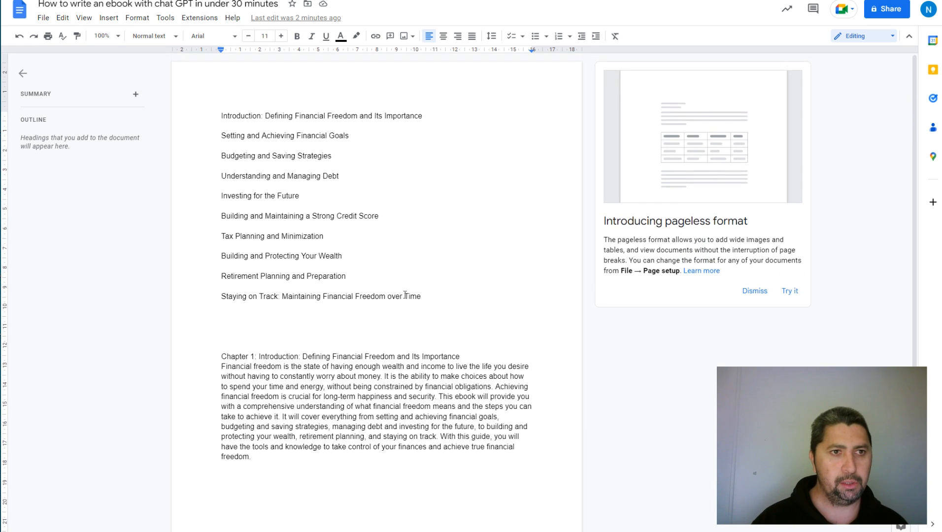
pyautogui.click(221, 116)
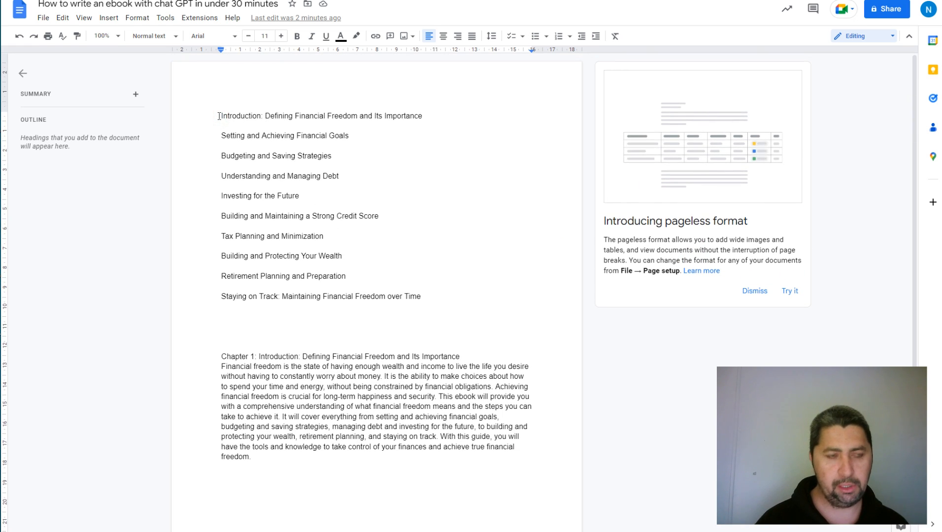
pyautogui.press('Return')
pyautogui.press('Up')
pyautogui.write('Table of conte')
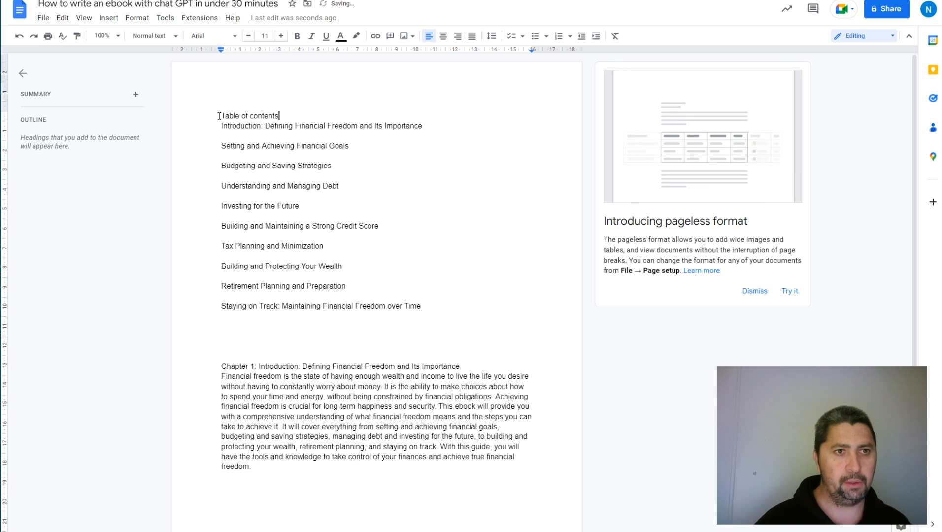
# Step: Make the "Table of contents" heading bold and underlined, and insert a blank line below it
pyautogui.moveTo(284, 114); pyautogui.dragTo(220, 115)
pyautogui.hotkey('ctrl', 'b')
pyautogui.hotkey('ctrl', 'u')
pyautogui.click(222, 120)
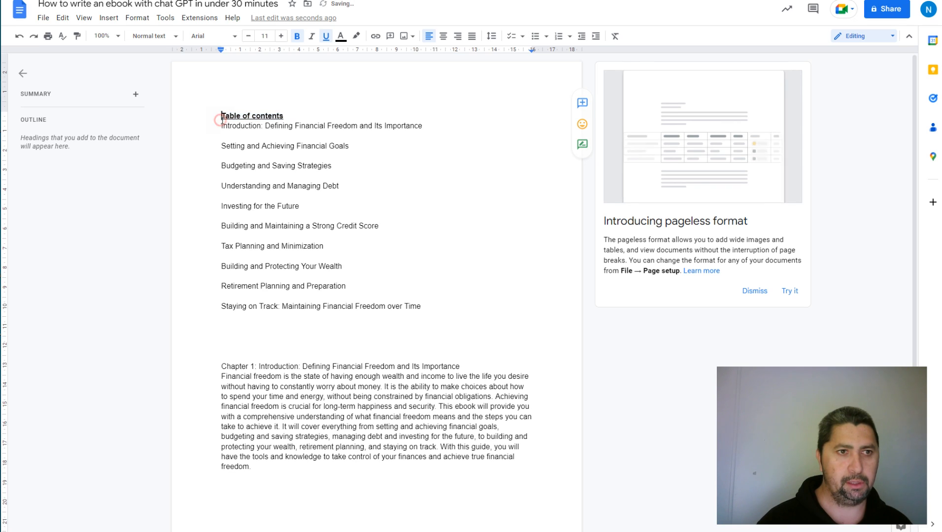
pyautogui.click(221, 125)
pyautogui.press('Return')
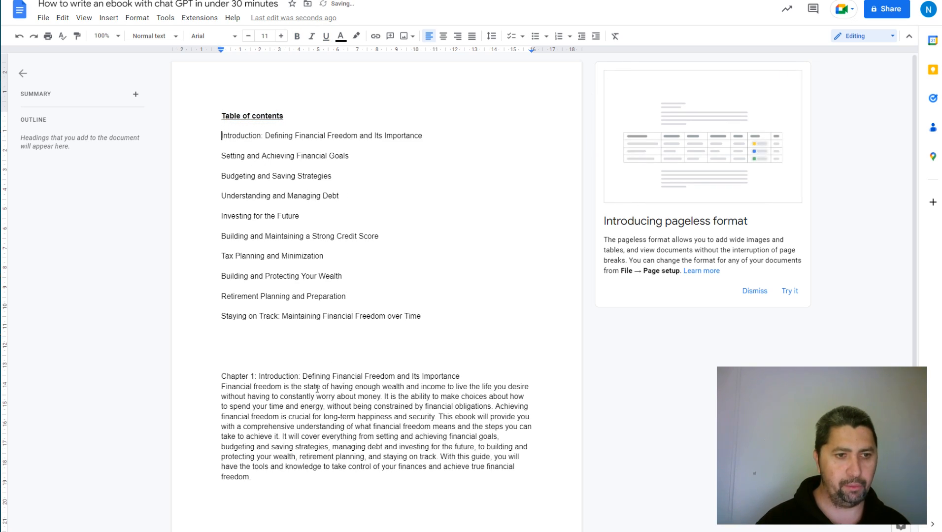
# Step: Make the Chapter 1 heading bold and add an empty line after the introduction paragraph
pyautogui.scroll(-2, 463, 388)
pyautogui.moveTo(469, 282); pyautogui.dragTo(215, 280)
pyautogui.click(267, 296)
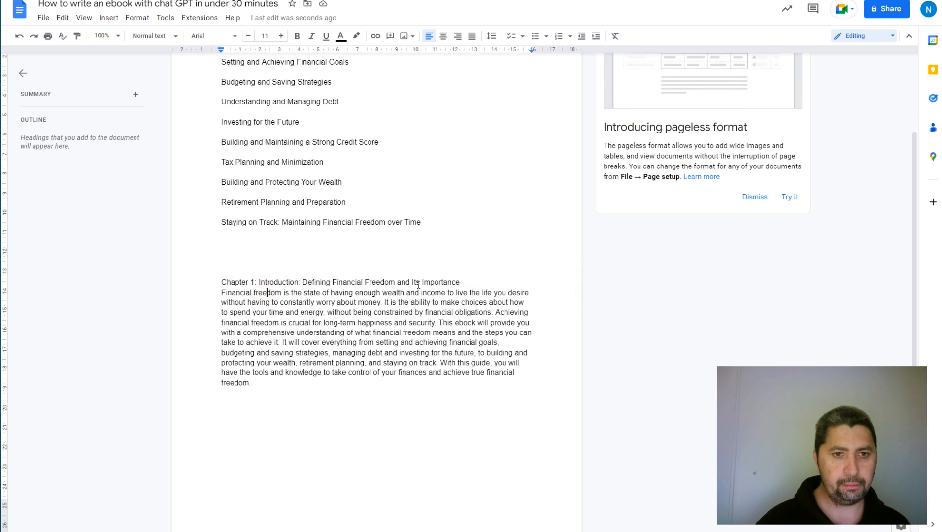
pyautogui.moveTo(466, 282); pyautogui.dragTo(217, 282)
pyautogui.hotkey('ctrl', 'b')
pyautogui.click(398, 421)
pyautogui.press('Return')
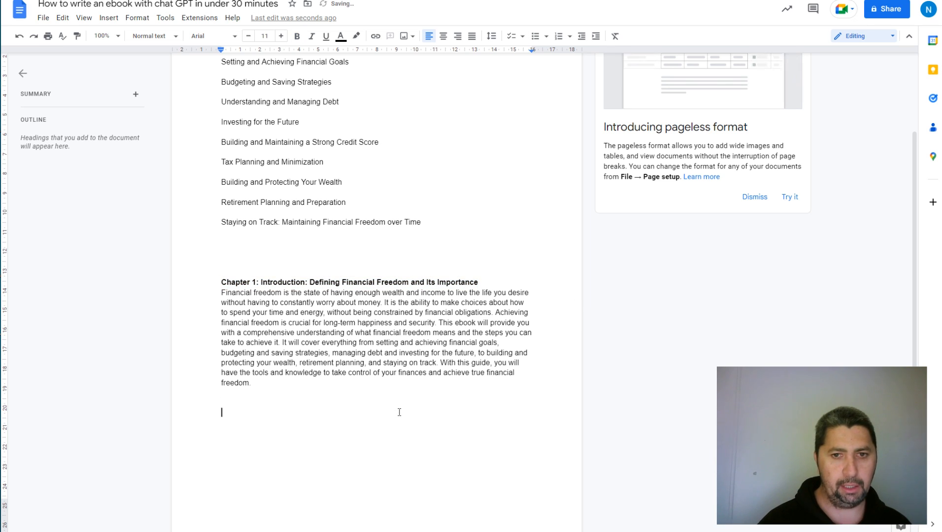
# Step: Insert blank lines before the Chapter 1 heading until it starts at the top of the second page
pyautogui.click(219, 282)
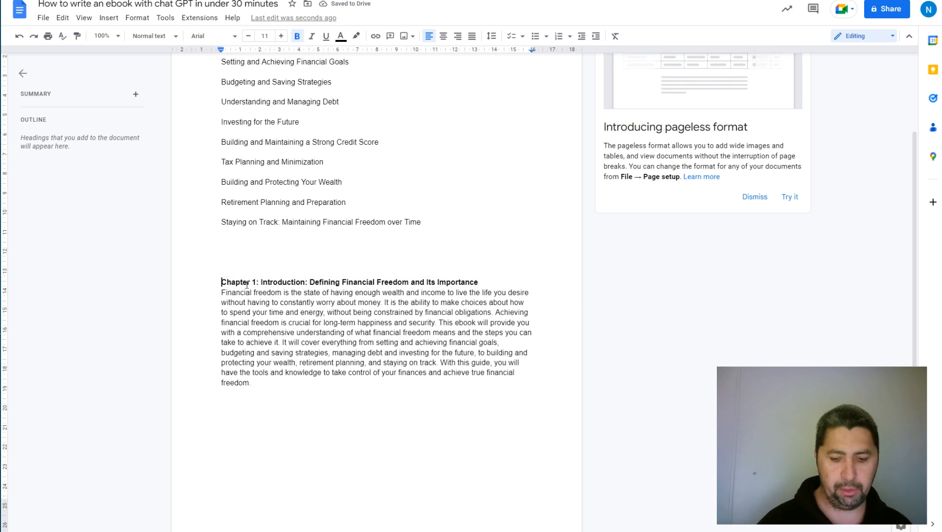
pyautogui.press('Return')
pyautogui.press('Return')
pyautogui.press('Return')
pyautogui.press('Return')
pyautogui.press('Return')
pyautogui.press('Return')
pyautogui.press('Return')
pyautogui.press('Return')
pyautogui.press('Return')
pyautogui.press('Return')
pyautogui.press('Return')
pyautogui.press('Return')
pyautogui.press('Return')
pyautogui.press('Return')
pyautogui.press('Return')
pyautogui.scroll(-10, 389, 287)
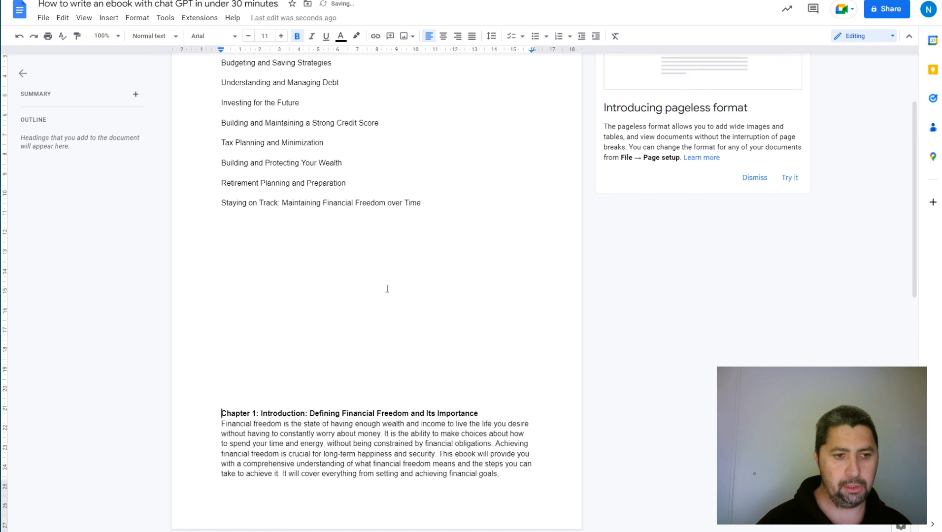
pyautogui.scroll(3, 404, 286)
pyautogui.press('Return')
pyautogui.press('Return')
pyautogui.press('Return')
pyautogui.press('Return')
pyautogui.press('Return')
pyautogui.press('Return')
pyautogui.press('Return')
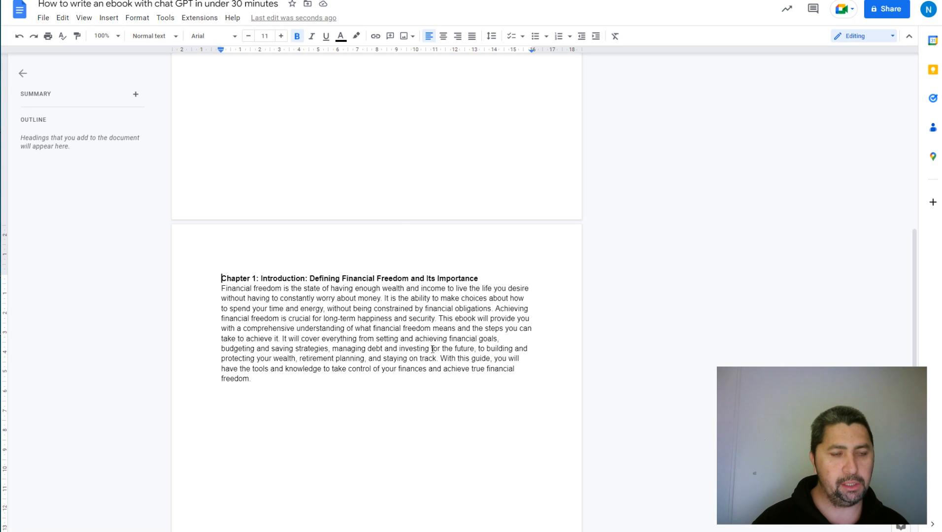
# Step: Insert a blank line between the Chapter 1 heading and its text, and start a new line below the introduction paragraph
pyautogui.click(220, 289)
pyautogui.press('Return')
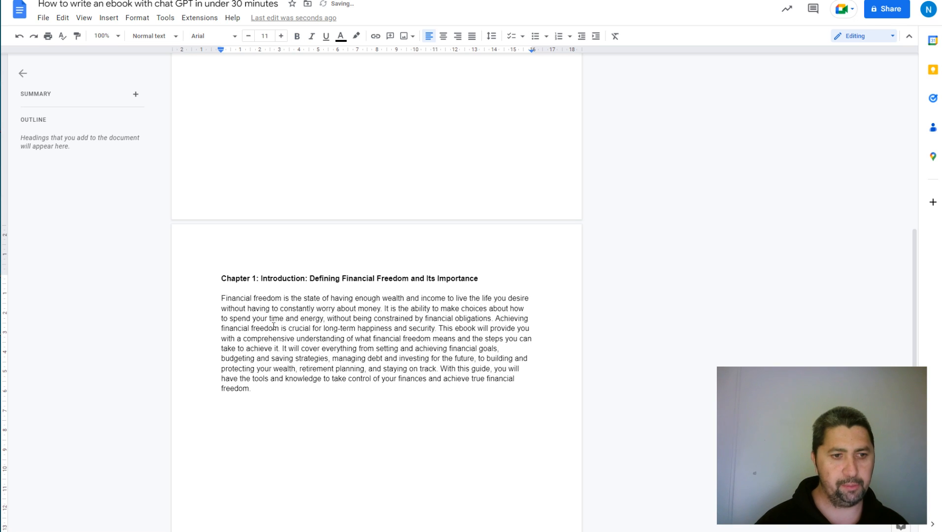
pyautogui.click(262, 388)
pyautogui.press('Return')
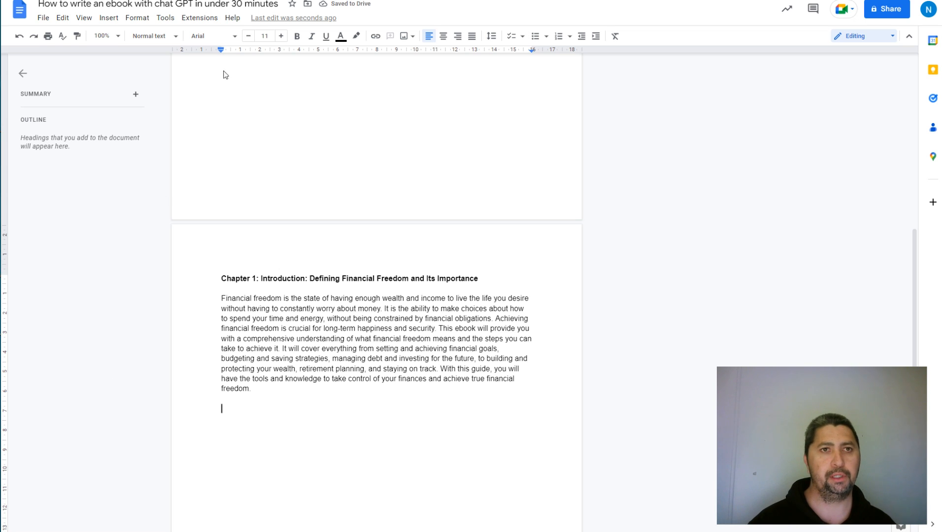
# Step: Switch to ChatGPT to examine the essay being generated, and look over the document's table of contents and Chapter 1 page
pyautogui.hotkey('ctrl', 'Tab')
pyautogui.scroll(1, 582, 374)
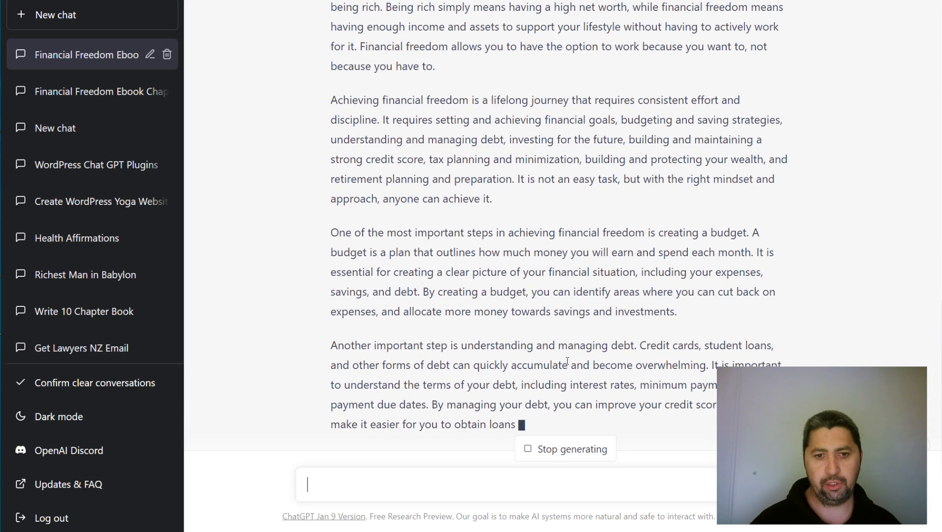
pyautogui.scroll(5, 586, 377)
pyautogui.scroll(-6, 571, 356)
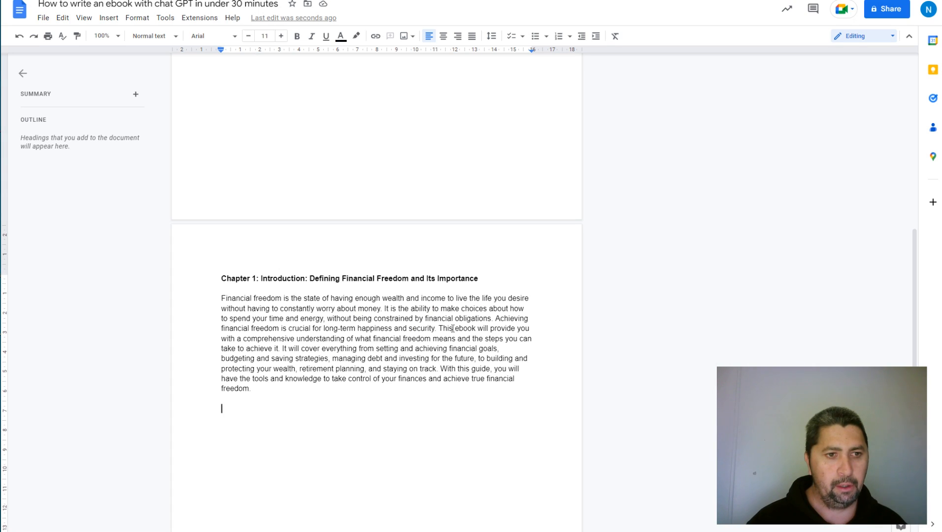
pyautogui.scroll(8, 452, 329)
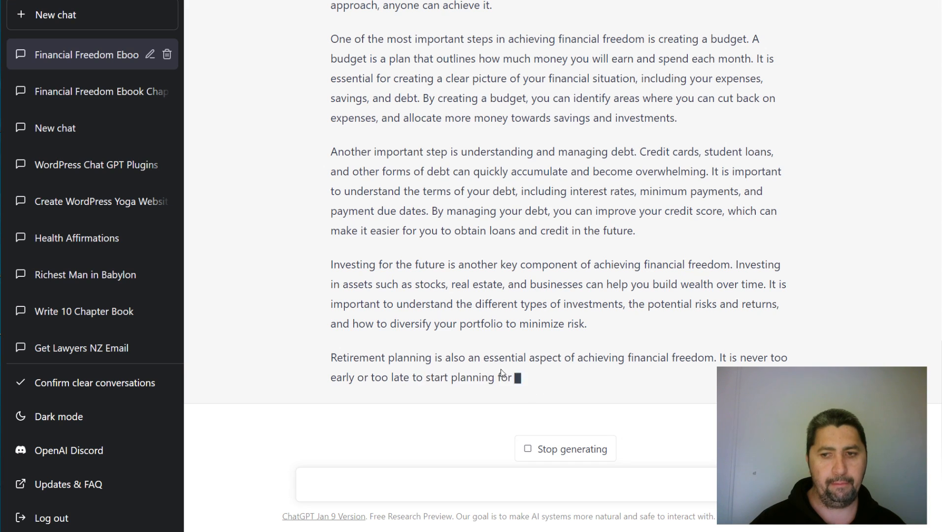
pyautogui.scroll(6, 500, 369)
pyautogui.scroll(4, 540, 367)
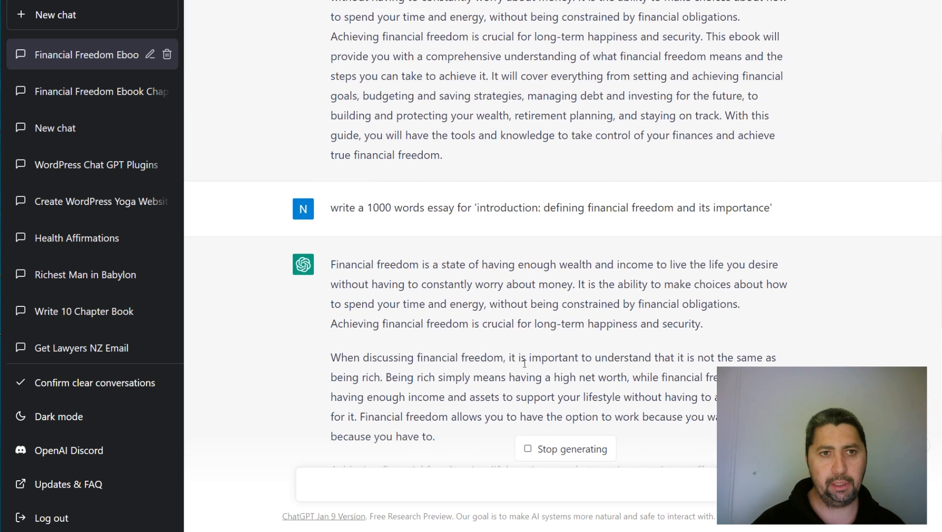
pyautogui.scroll(-10, 523, 365)
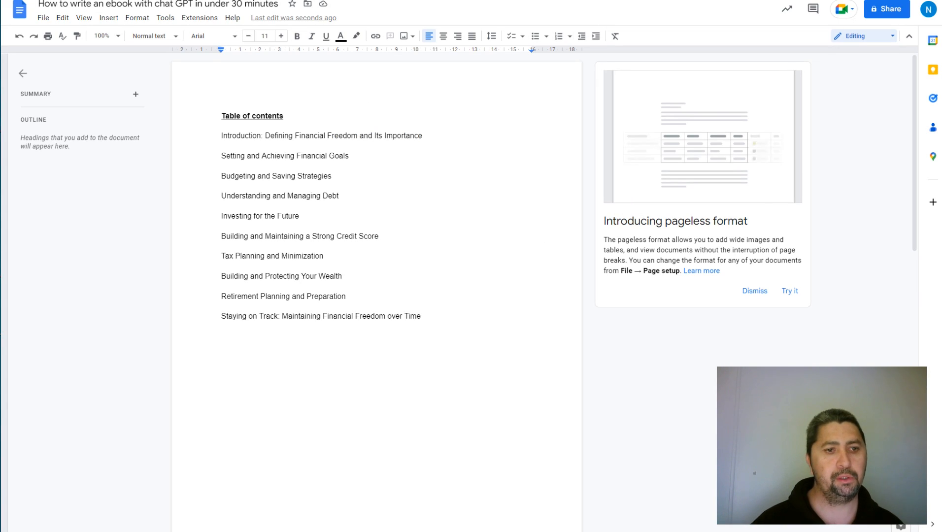
pyautogui.scroll(-1, 379, 361)
pyautogui.write('Chapter 1: Introduction: Defining Financial Freedom and Its Importance  Financial freedom is the state of having enough wealth and income to live the life you desire without having to constantly worry about money. It is the ability to make choices about how to spend your time and energy, without being constrained by financial obligations. Achieving financial freedom is crucial for long-term happiness and security. This ebook will provide you with a comprehensive understanding of what financial freedom means and the steps you can take to achieve it. It will cover everything from setting and achieving financial goals, budgeting and saving strategies, managing debt and investing for the future, to building and protecting your wealth, retirement planning, and staying on track. With this guide, you will have the tools and knowledge to take control of your finances and achieve true financial freedom.')
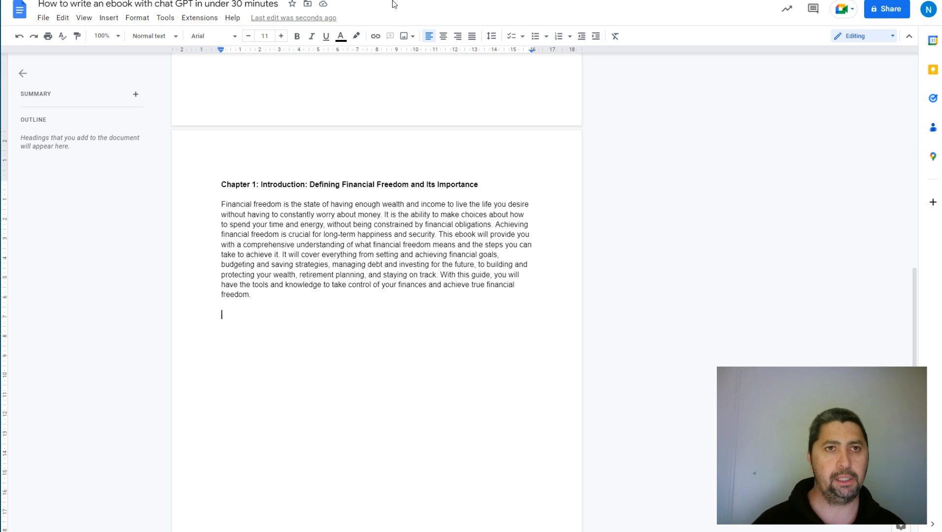
# Step: Return to ChatGPT and copy the complete 1000-word essay response, from its first paragraph through the conclusion
pyautogui.hotkey('ctrl', 'Tab')
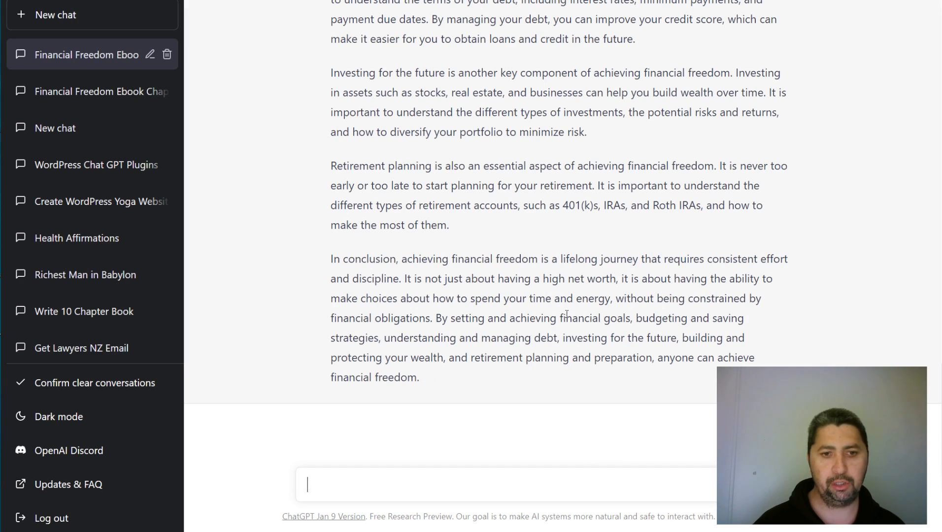
pyautogui.scroll(13, 557, 327)
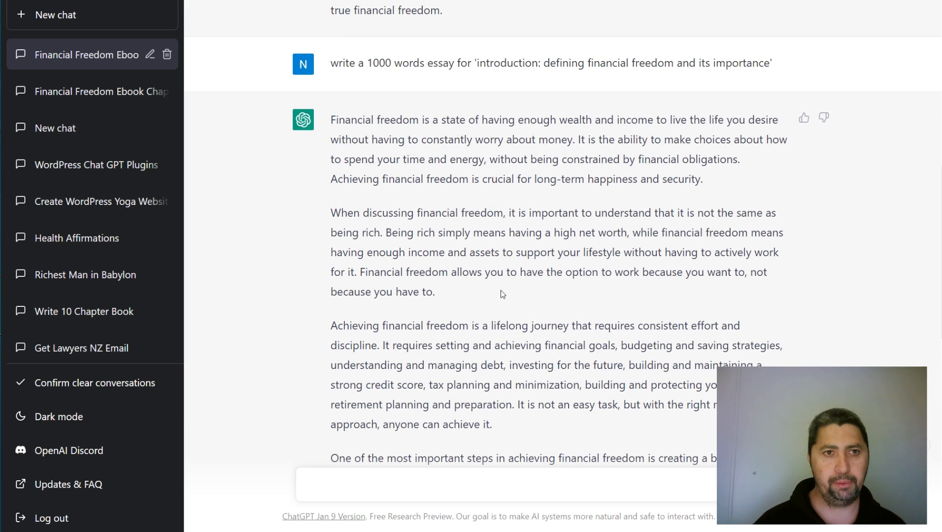
pyautogui.moveTo(330, 120); pyautogui.dragTo(481, 451)
pyautogui.scroll(-9, 615, 321)
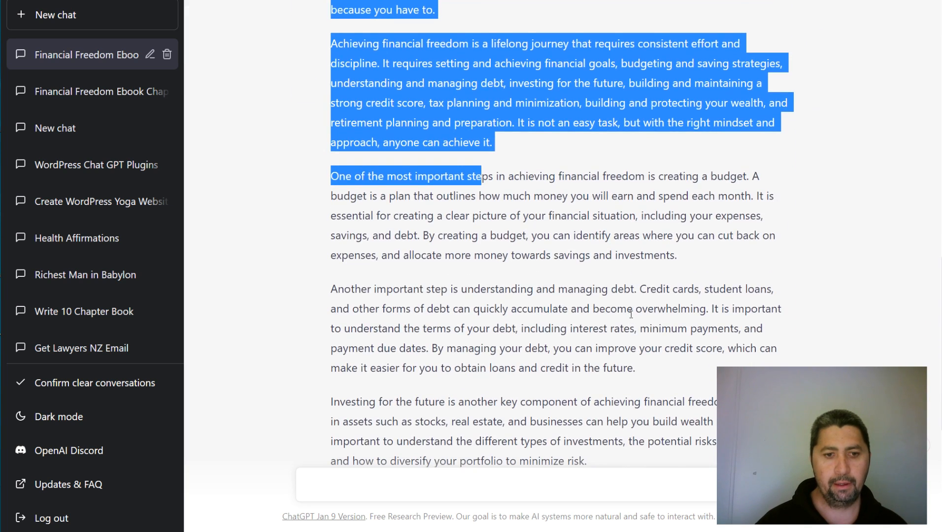
pyautogui.hotkey('shift', 'Down')
pyautogui.hotkey('shift', 'Down')
pyautogui.hotkey('shift', 'Down')
pyautogui.hotkey('shift', 'Down')
pyautogui.hotkey('shift', 'Down')
pyautogui.hotkey('shift', 'Down')
pyautogui.hotkey('shift', 'Down')
pyautogui.hotkey('shift', 'Down')
pyautogui.hotkey('shift', 'Down')
pyautogui.hotkey('shift', 'Down')
pyautogui.hotkey('shift', 'Down')
pyautogui.hotkey('shift', 'Down')
pyautogui.hotkey('shift', 'Down')
pyautogui.hotkey('shift', 'Down')
pyautogui.hotkey('shift', 'Down')
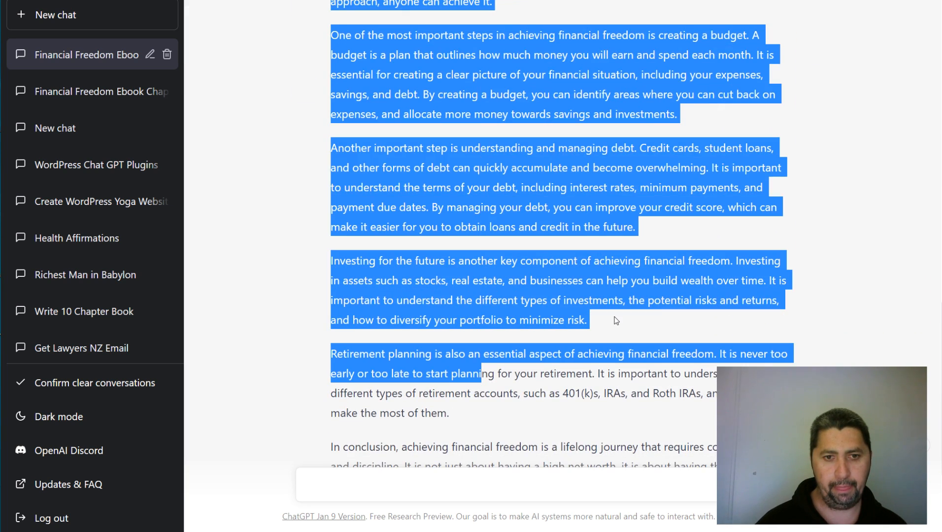
pyautogui.scroll(-4, 454, 334)
pyautogui.hotkey('shift', 'Down')
pyautogui.hotkey('shift', 'Down')
pyautogui.hotkey('shift', 'Down')
pyautogui.hotkey('shift', 'Down')
pyautogui.hotkey('shift', 'Down')
pyautogui.hotkey('shift', 'Down')
pyautogui.hotkey('shift', 'Down')
pyautogui.hotkey('shift', 'Down')
pyautogui.hotkey('shift', 'Down')
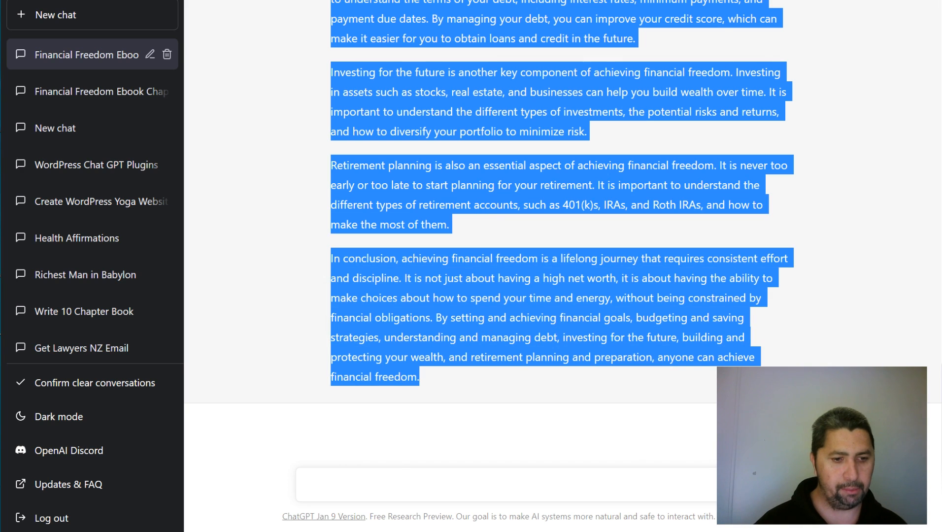
# Step: Switch to the Google Docs document and paste the copied essay below the Chapter 1 introduction paragraph
pyautogui.hotkey('alt', 'Tab')
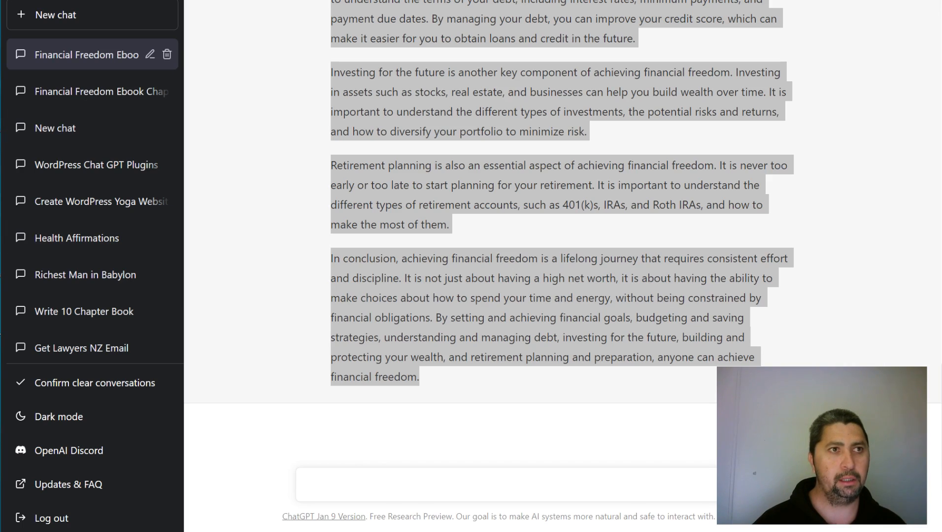
pyautogui.click(165, 1)
pyautogui.hotkey('ctrl', 'v')
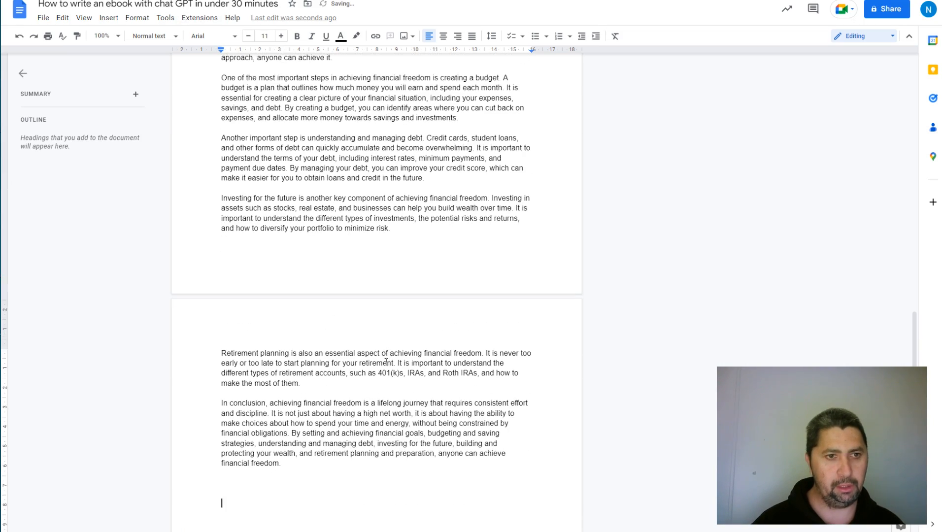
# Step: Add the line "Chapter 2: Setting and Achieving Financial Goals" below the Chapter 1 text, copying the title from the table of contents
pyautogui.scroll(15, 331, 388)
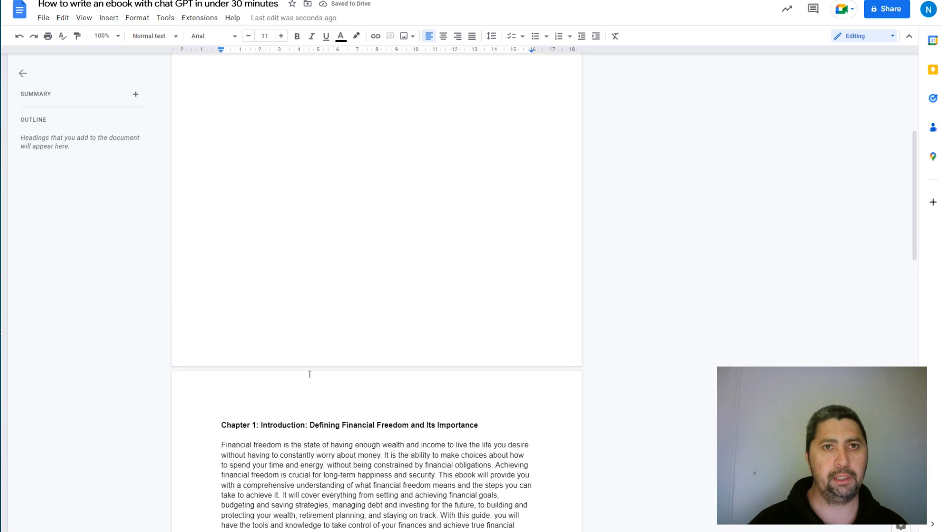
pyautogui.scroll(-5, 309, 374)
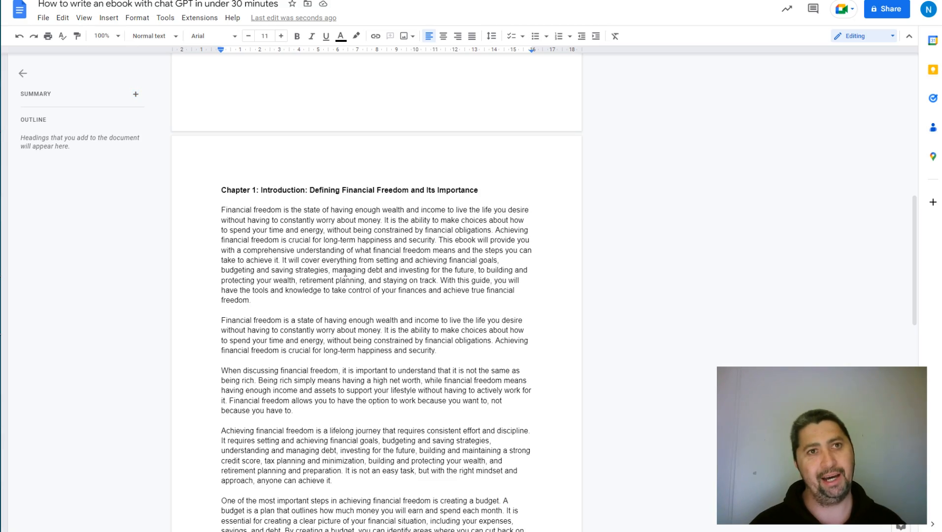
pyautogui.scroll(-13, 348, 250)
pyautogui.scroll(8, 354, 319)
pyautogui.scroll(15, 354, 334)
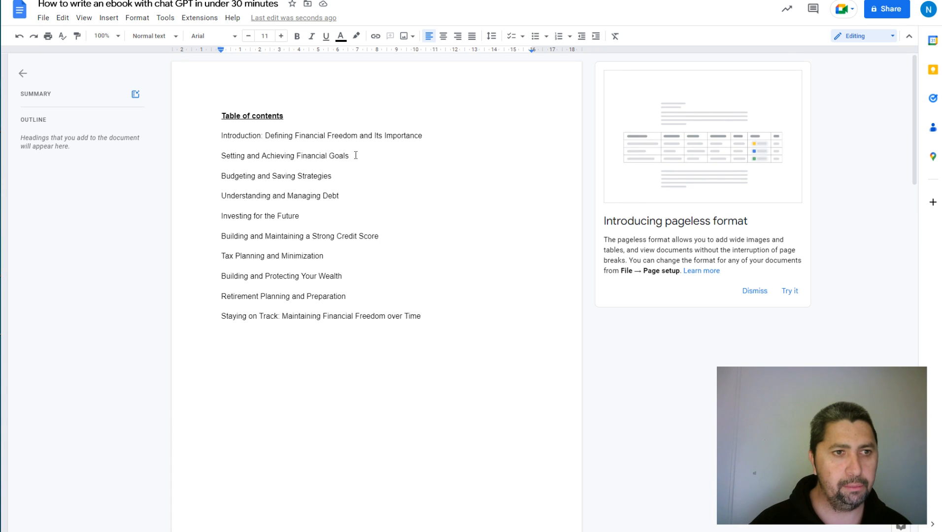
pyautogui.moveTo(355, 155); pyautogui.dragTo(210, 156)
pyautogui.hotkey('ctrl', 'c')
pyautogui.scroll(-1, 402, 293)
pyautogui.scroll(-20, 402, 293)
pyautogui.click(288, 213)
pyautogui.write('Chapter ')
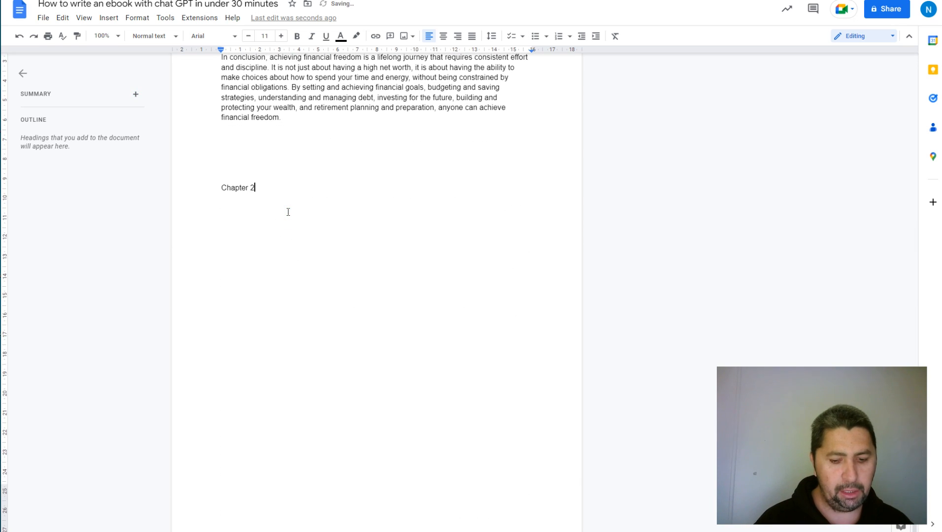
pyautogui.write('2:')
pyautogui.hotkey('ctrl', 'v')
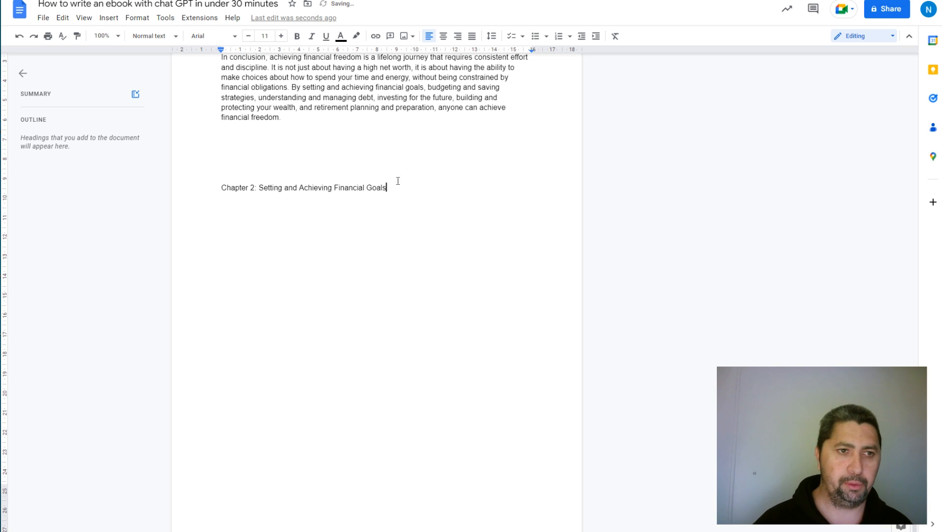
# Step: Make the Chapter 2 heading bold and switch back to ChatGPT
pyautogui.moveTo(397, 188); pyautogui.dragTo(193, 193)
pyautogui.hotkey('ctrl', 'b')
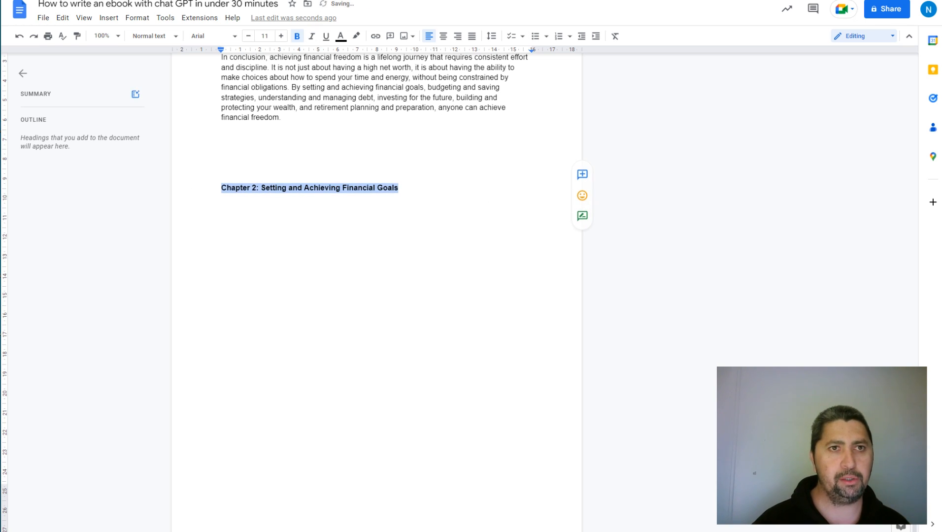
pyautogui.hotkey('alt', 'Tab')
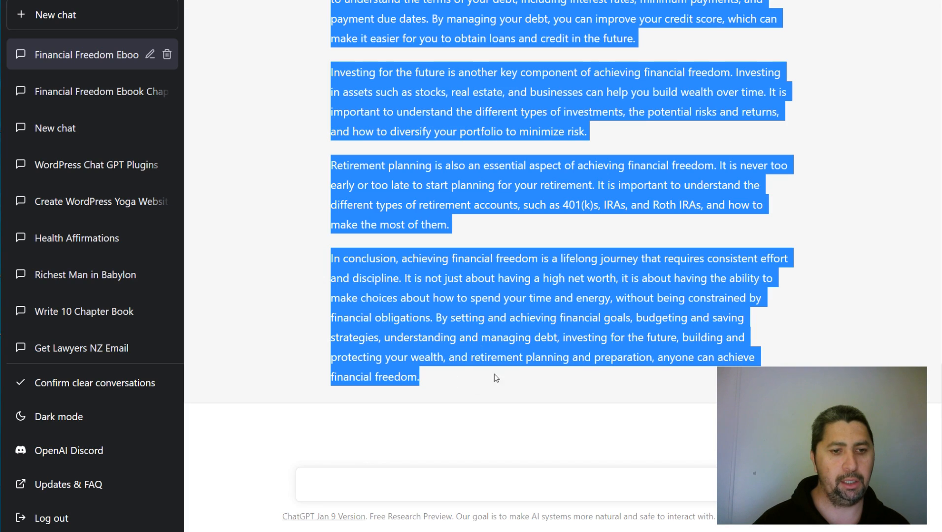
# Step: Ask ChatGPT to "write a 100 word introduction for 'Setting and Achieving Financial Goals'"
pyautogui.click(350, 479)
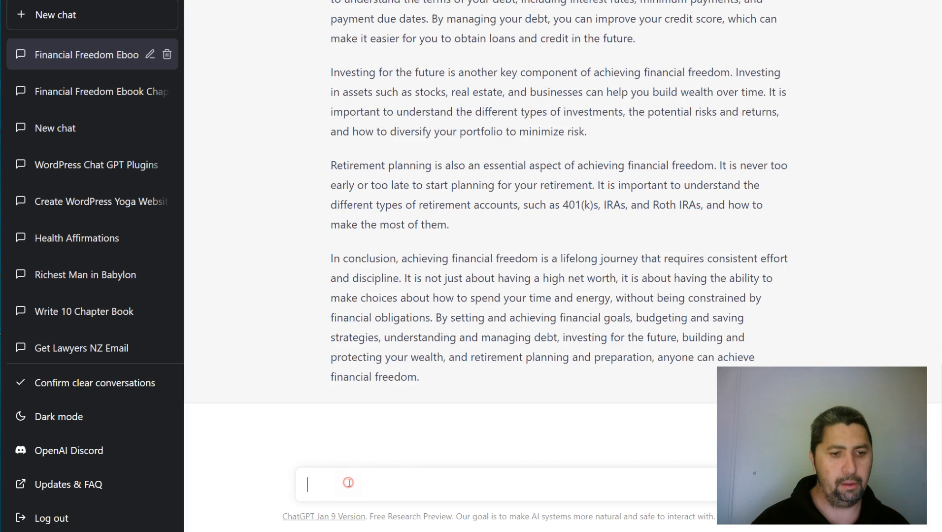
pyautogui.write('write a 100 words')
pyautogui.press('BackSpace')
pyautogui.write('introduction fo')
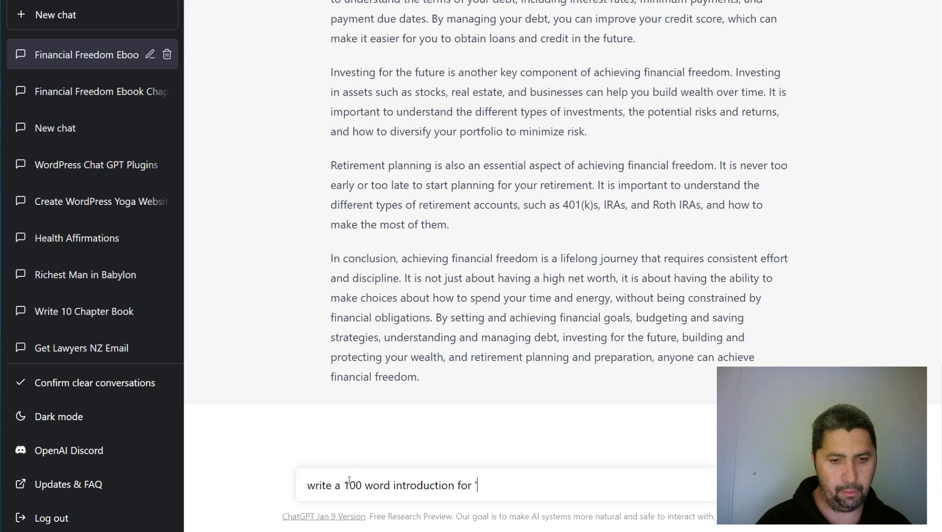
pyautogui.write("r '")
pyautogui.hotkey('ctrl', 'v')
pyautogui.write("'")
pyautogui.press('Return')
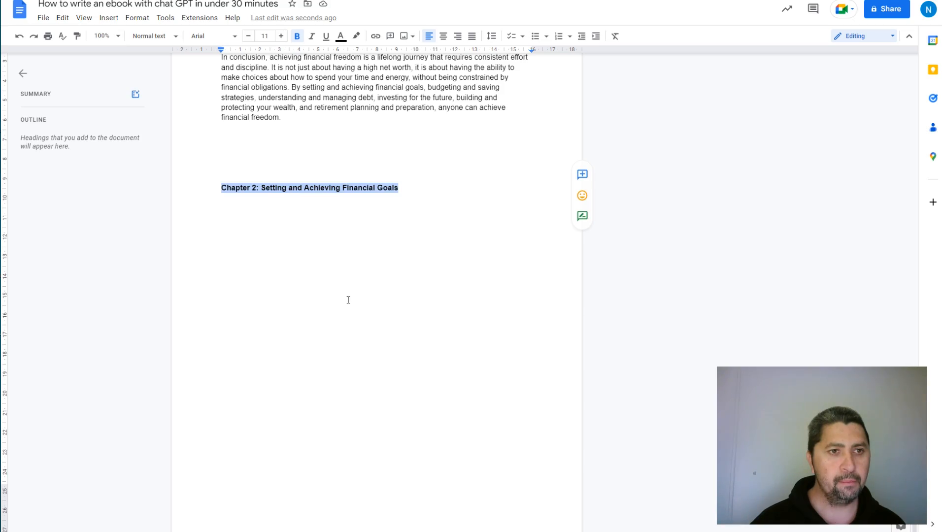
# Step: In the Google Docs document, insert blank lines above the Chapter 2 heading so it starts at the top of a new page
pyautogui.click(347, 298)
pyautogui.scroll(10, 369, 294)
pyautogui.scroll(9, 373, 303)
pyautogui.scroll(2, 367, 320)
pyautogui.scroll(-15, 364, 337)
pyautogui.click(220, 375)
pyautogui.scroll(-4, 325, 325)
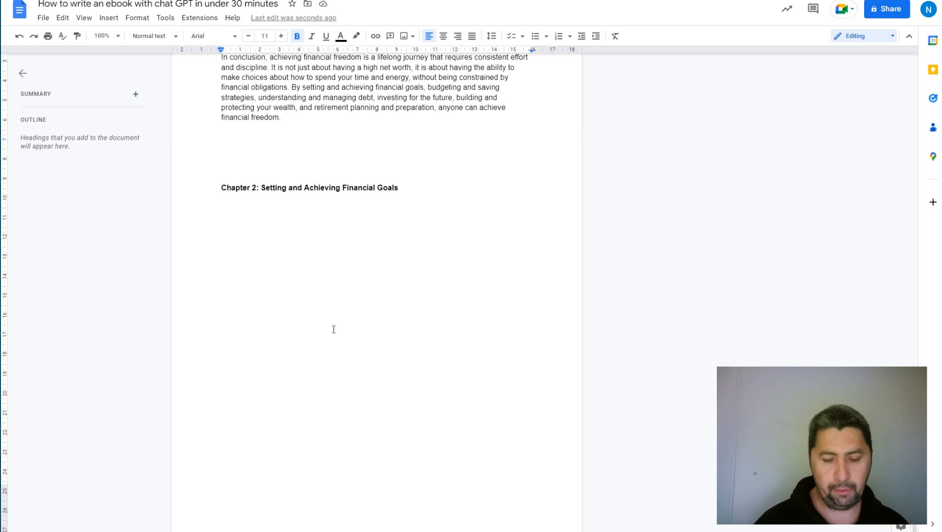
pyautogui.press('Return')
pyautogui.press('Return')
pyautogui.press('Return')
pyautogui.press('Return')
pyautogui.press('Return')
pyautogui.press('Return')
pyautogui.press('Return')
pyautogui.press('Return')
pyautogui.press('Return')
pyautogui.press('Return')
pyautogui.press('Return')
pyautogui.press('Return')
pyautogui.press('Return')
pyautogui.press('Return')
pyautogui.press('Return')
pyautogui.press('Return')
pyautogui.press('Return')
pyautogui.press('Return')
pyautogui.press('Return')
pyautogui.press('Return')
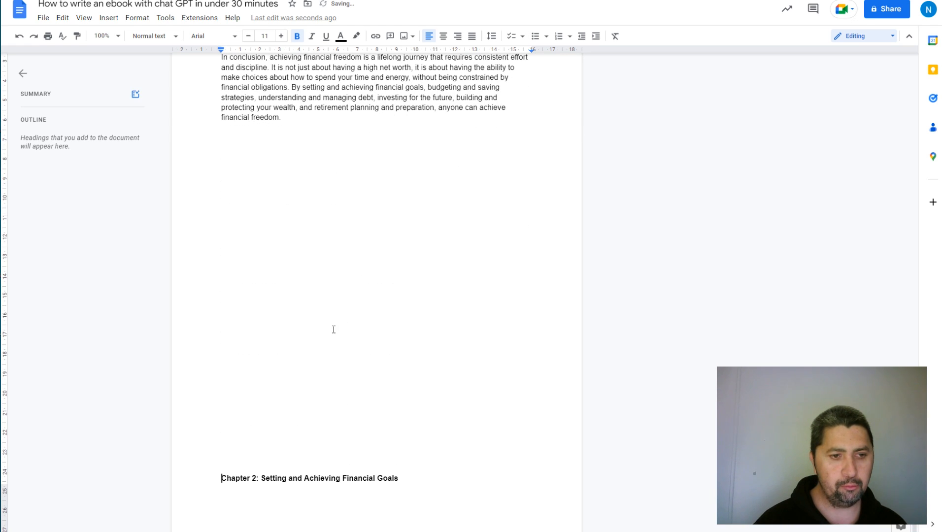
pyautogui.press('Return')
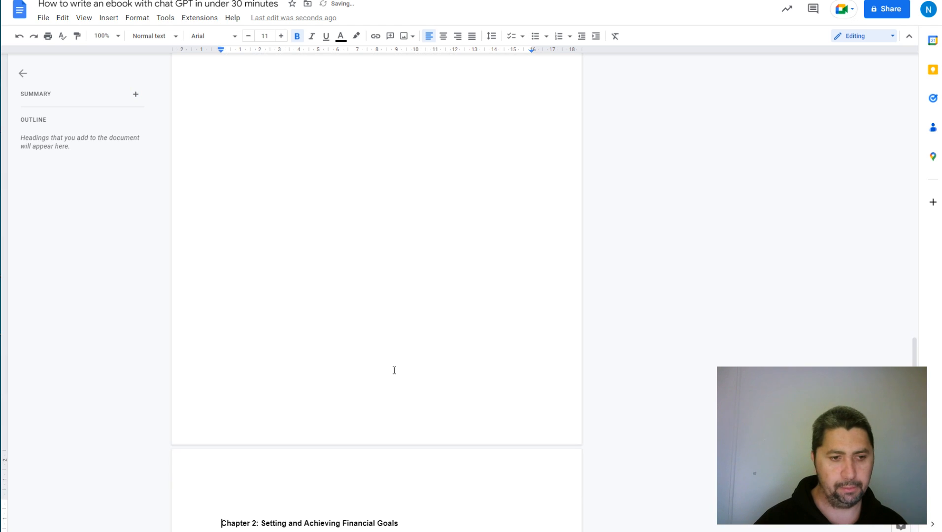
pyautogui.press('BackSpace')
pyautogui.press('BackSpace')
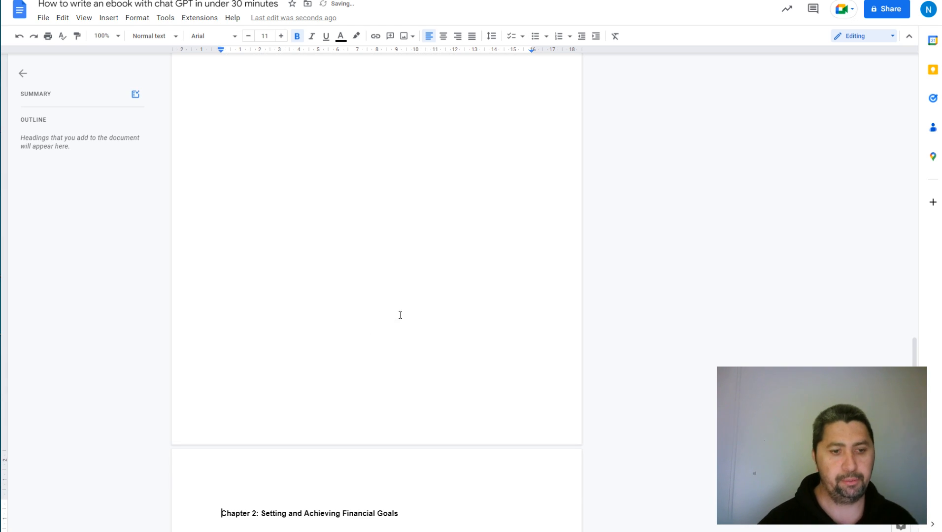
# Step: Switch to ChatGPT and copy the full introduction paragraph generated for "Setting and Achieving Financial Goals"
pyautogui.hotkey('alt', 'Tab')
pyautogui.moveTo(487, 385); pyautogui.dragTo(325, 242)
pyautogui.hotkey('ctrl', 'c')
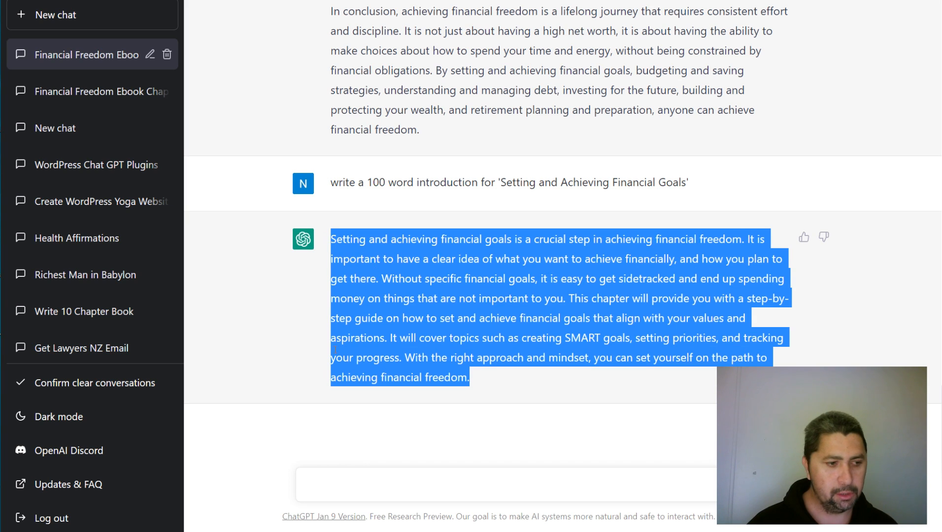
# Step: Return to the Google Docs document and paste the copied introduction below the Chapter 2 heading, leaving one blank line between them
pyautogui.hotkey('alt', 'Tab')
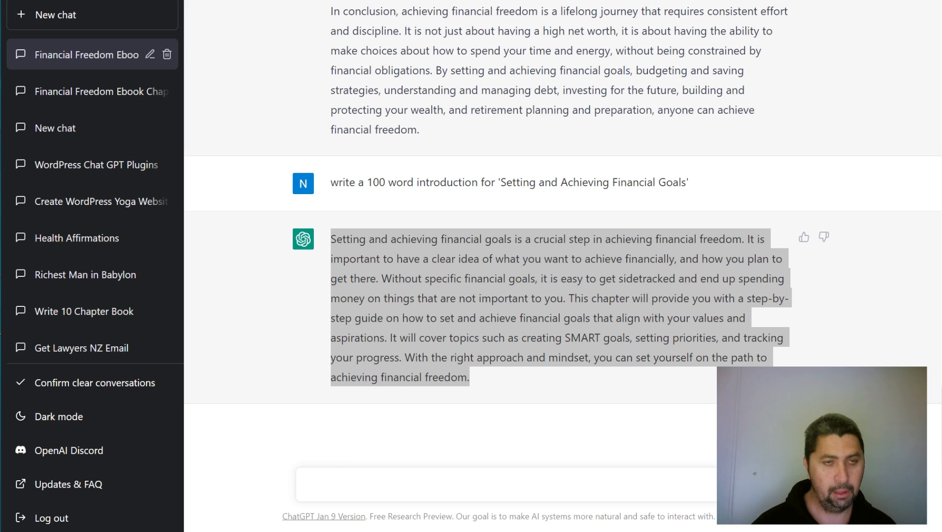
pyautogui.hotkey('alt', 'Tab')
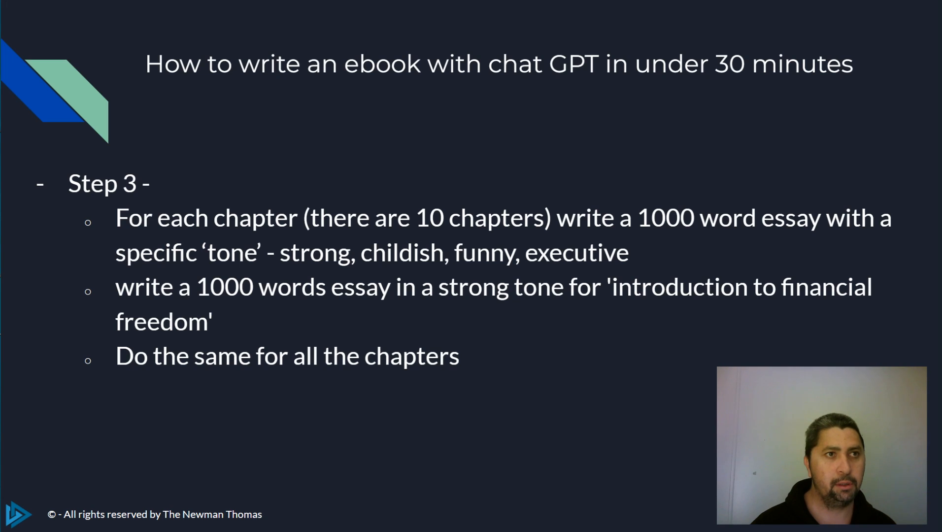
pyautogui.hotkey('alt', 'Tab')
pyautogui.scroll(-5, 433, 414)
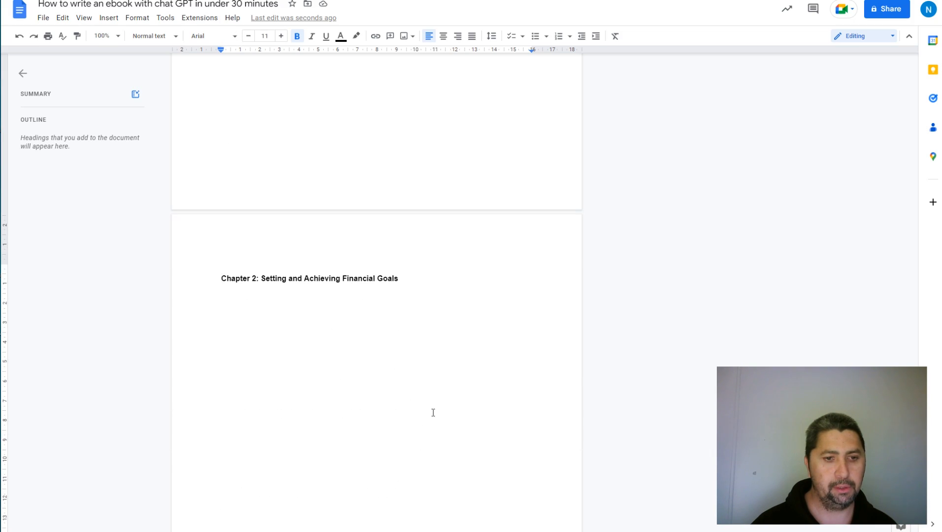
pyautogui.click(408, 280)
pyautogui.press('Return')
pyautogui.press('Return')
pyautogui.hotkey('ctrl', 'v')
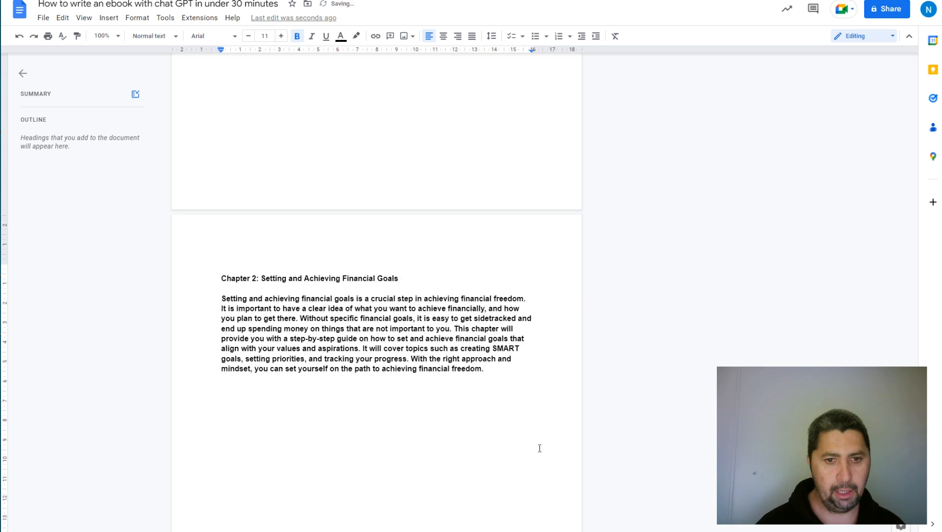
# Step: Remove the bold formatting from the whole Chapter 2 introduction paragraph
pyautogui.moveTo(485, 369); pyautogui.dragTo(221, 318)
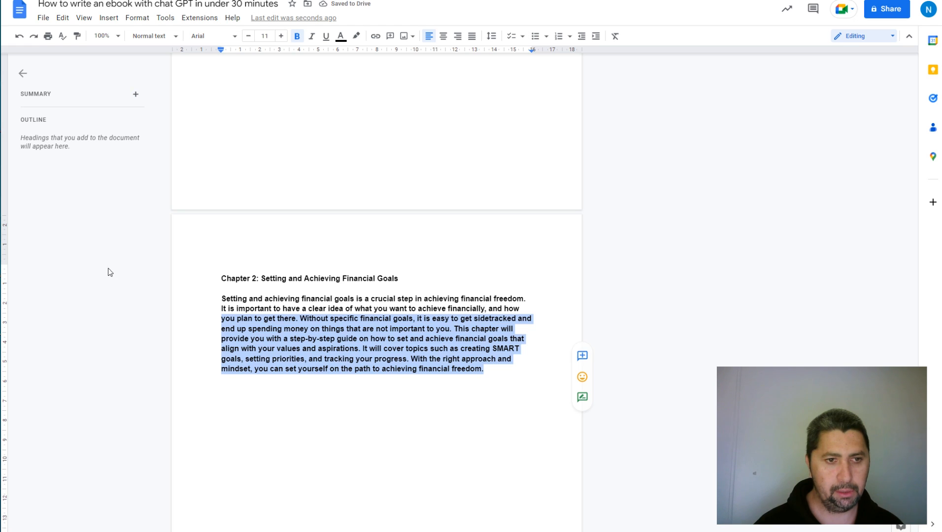
pyautogui.keyDown('shift'); pyautogui.click(217, 297); pyautogui.keyUp('shift')
pyautogui.hotkey('ctrl', 'b')
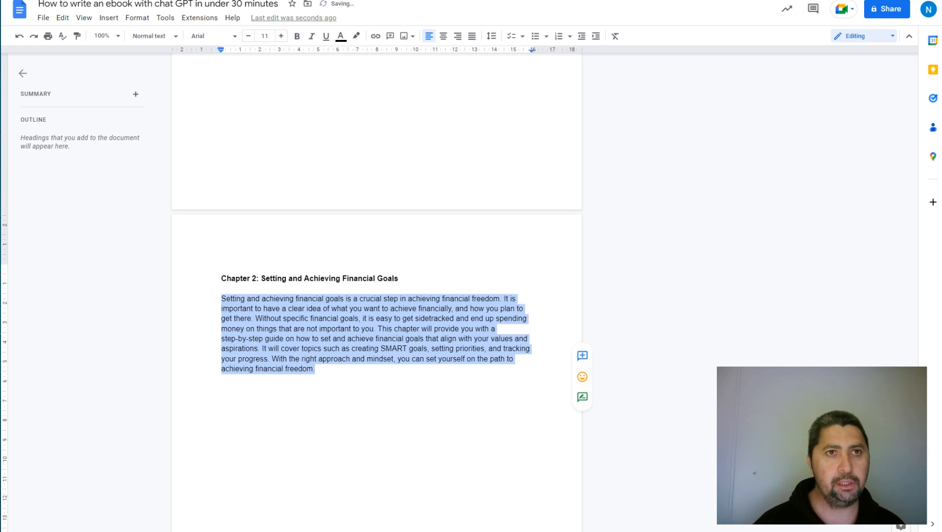
# Step: Switch to ChatGPT and start a new prompt reading "write a 1000 word essay in a strong tone for"
pyautogui.click(394, 1)
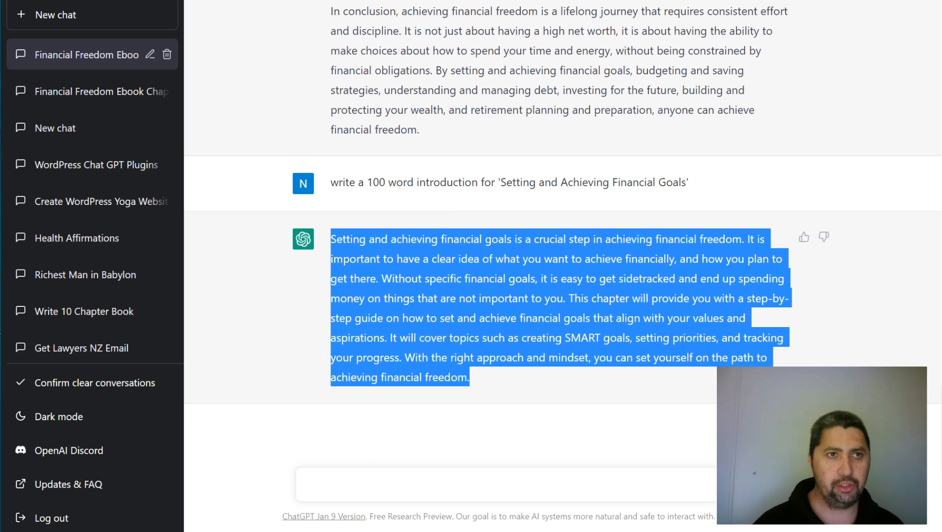
pyautogui.click(420, 496)
pyautogui.write('write a')
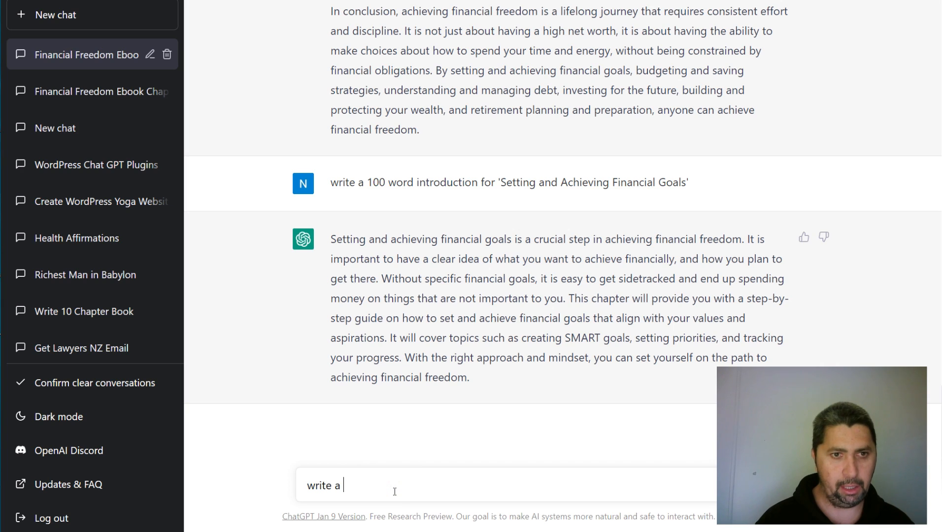
pyautogui.write(' 100')
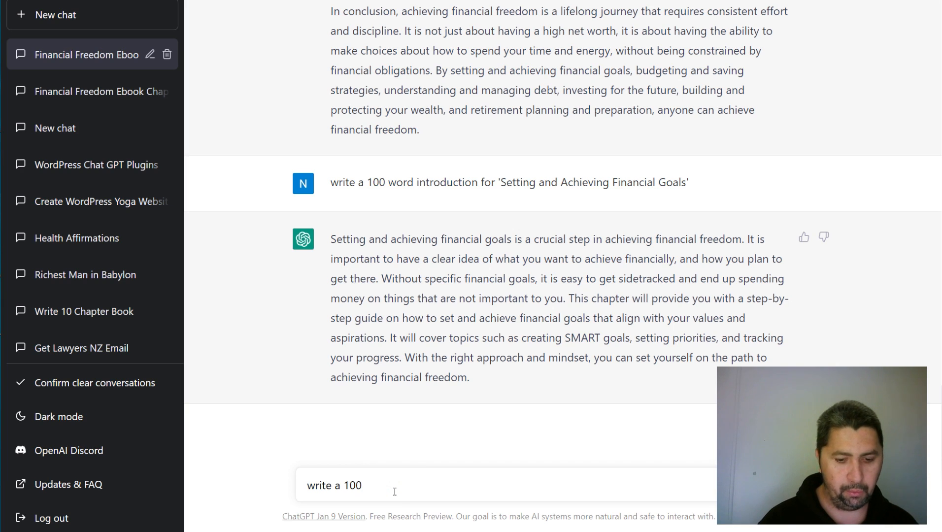
pyautogui.write('0 word essay')
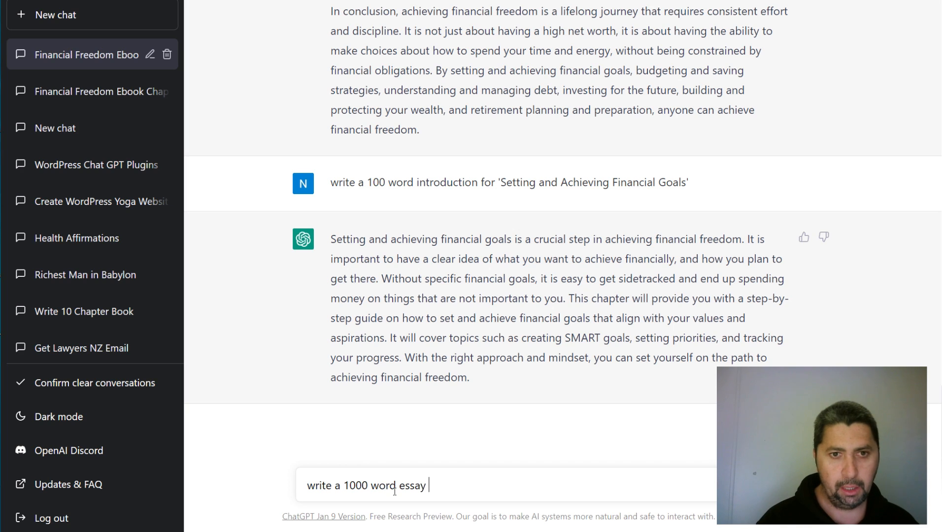
pyautogui.write(' fpr')
pyautogui.press('BackSpace')
pyautogui.press('BackSpace')
pyautogui.write('or')
pyautogui.press('BackSpace')
pyautogui.press('BackSpace')
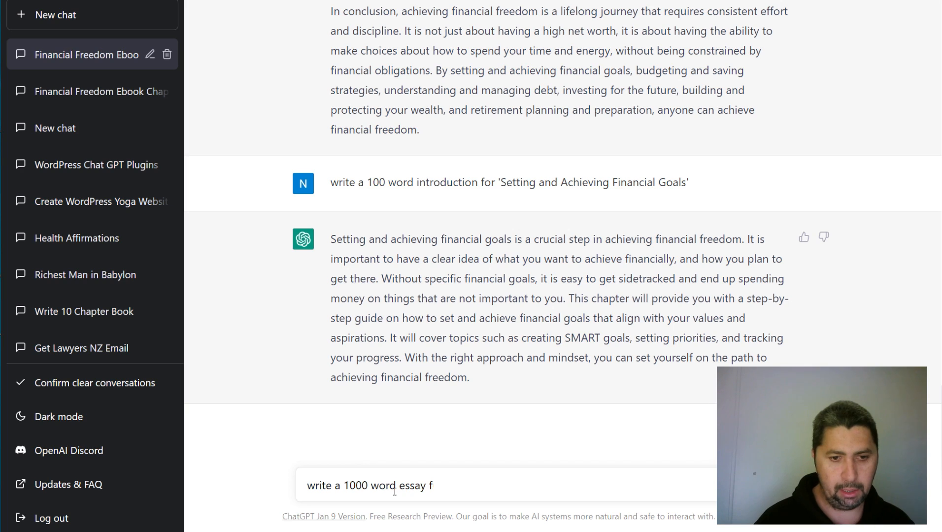
pyautogui.write('in a tr')
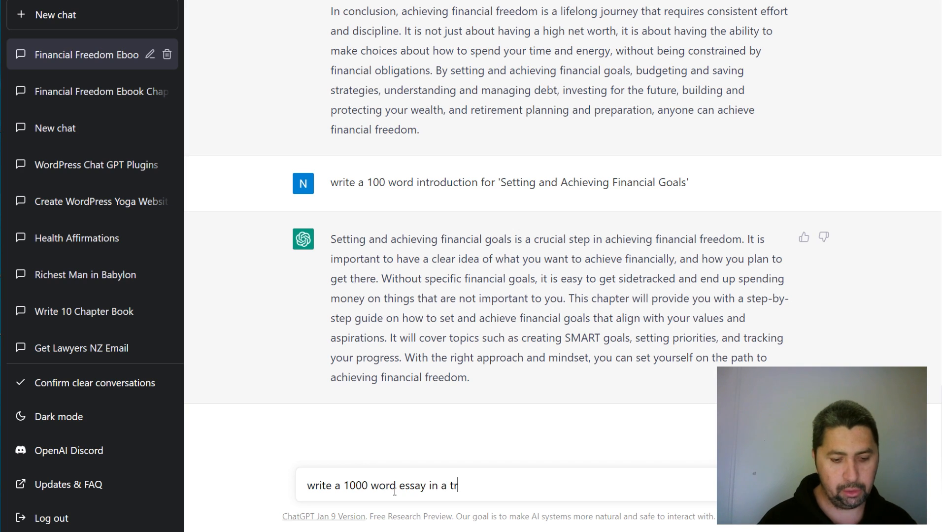
pyautogui.press('BackSpace')
pyautogui.press('BackSpace')
pyautogui.write('strong ')
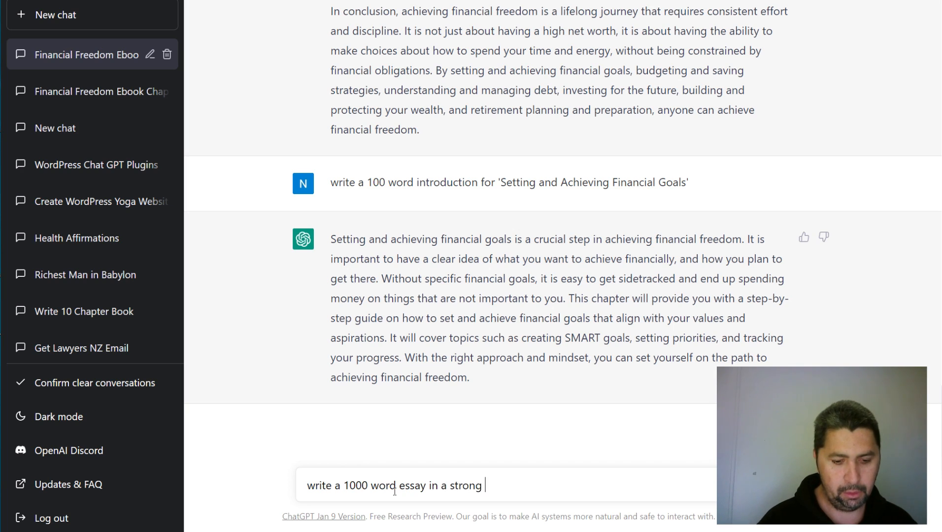
pyautogui.write('tone for')
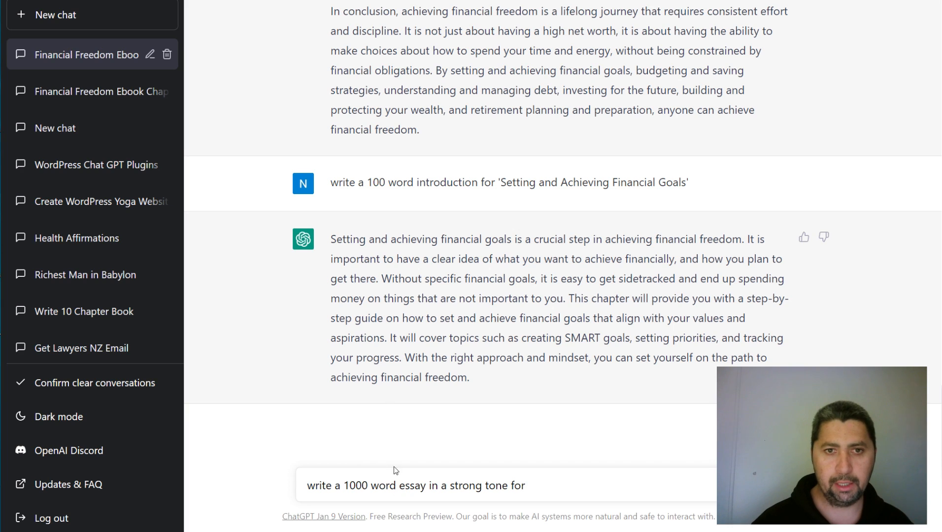
# Step: Complete the essay prompt with 'Setting and Achieving Financial Goals', copied with its quotes from the previous prompt, and send it
pyautogui.moveTo(698, 183); pyautogui.dragTo(497, 182)
pyautogui.hotkey('ctrl', 'c')
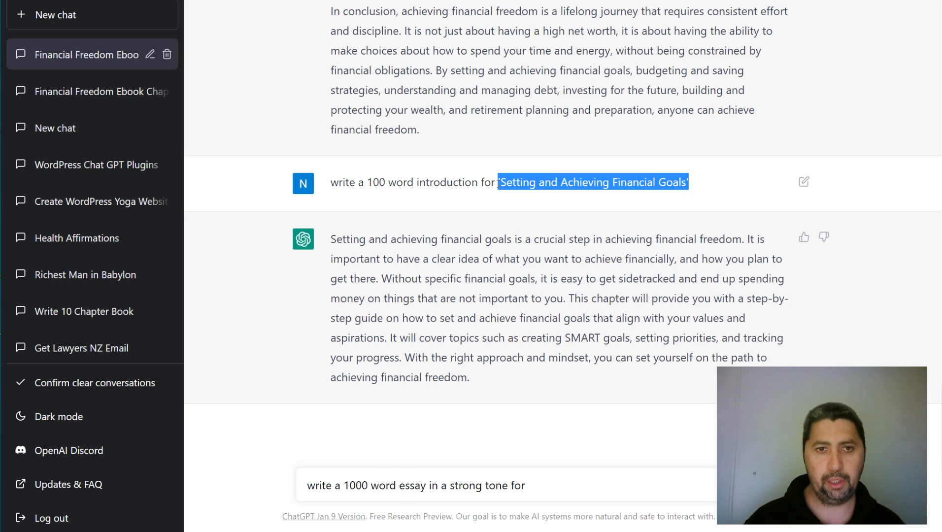
pyautogui.click(550, 485)
pyautogui.hotkey('ctrl', 'v')
pyautogui.press('Return')
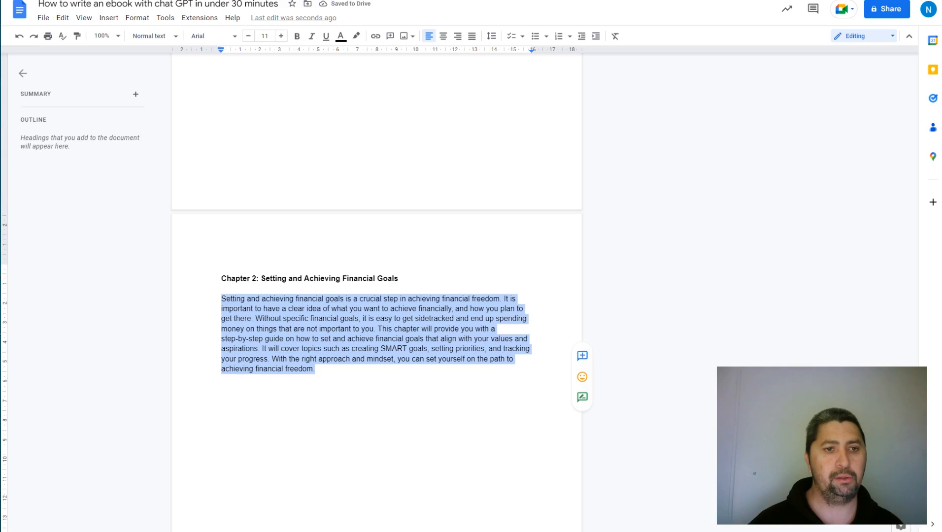
# Step: Review the ebook's table of contents and the Chapter 1 text in the Google Docs document
pyautogui.click(395, 316)
pyautogui.scroll(12, 384, 298)
pyautogui.scroll(8, 385, 298)
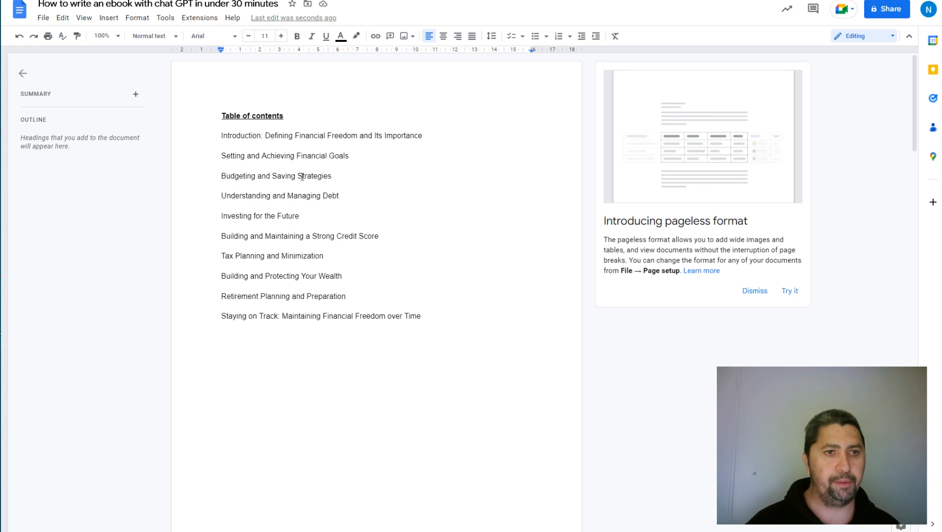
pyautogui.scroll(-15, 452, 290)
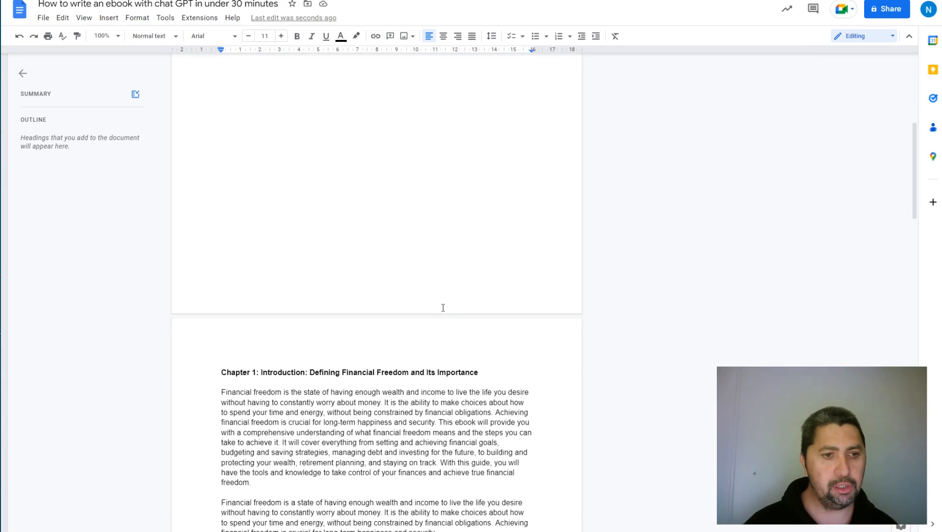
pyautogui.scroll(-7, 389, 283)
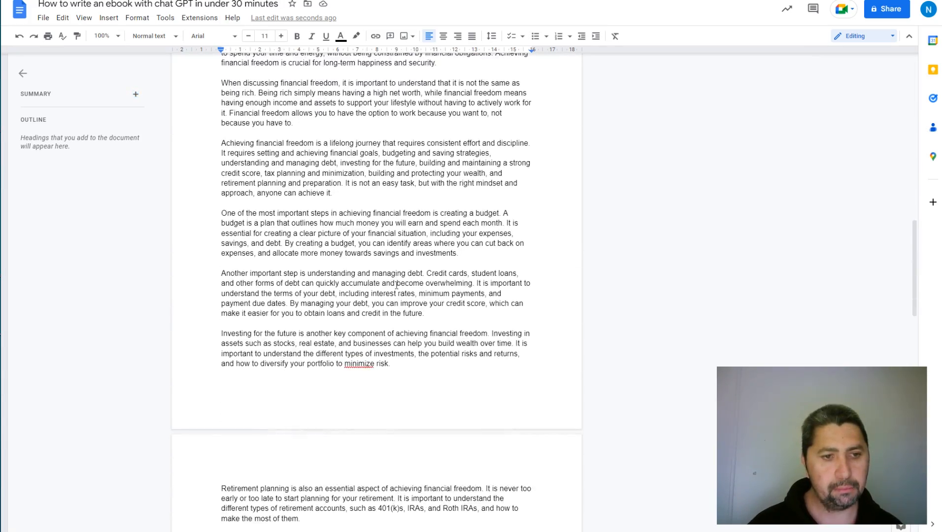
pyautogui.scroll(12, 400, 289)
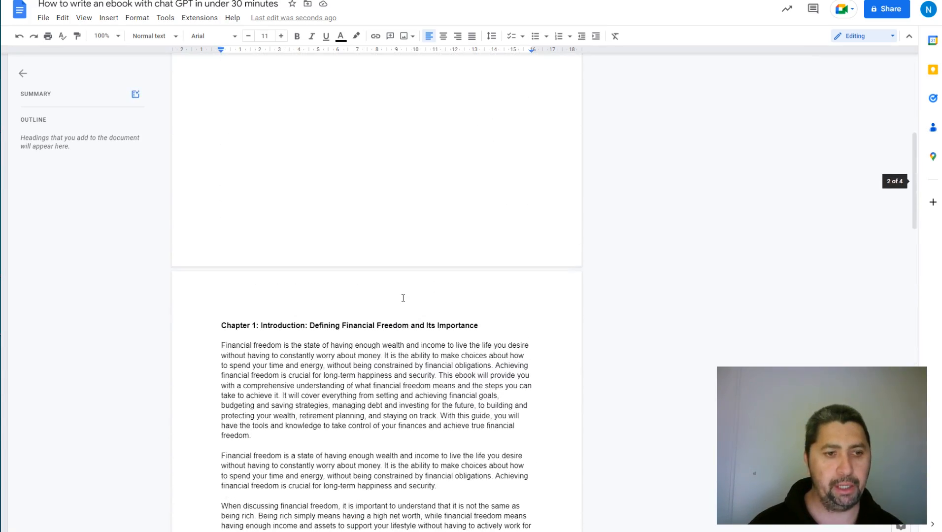
pyautogui.scroll(-3, 238, 203)
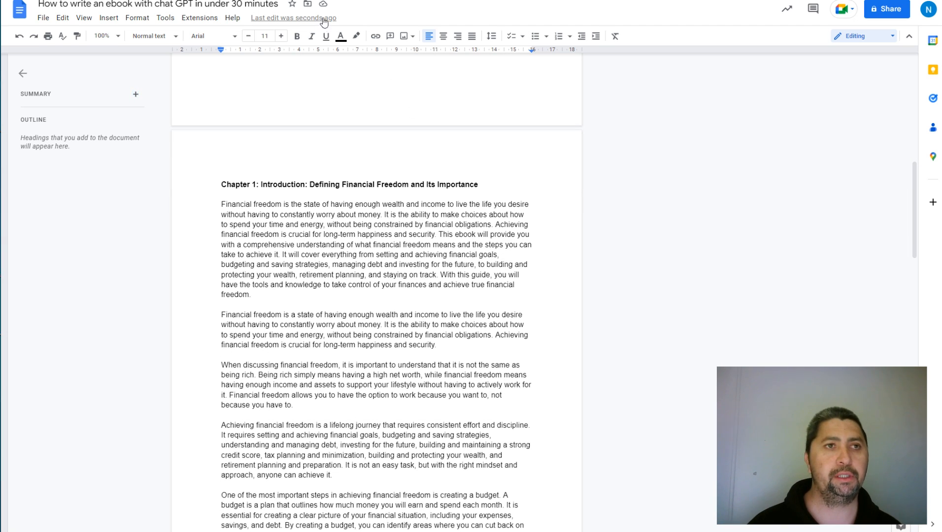